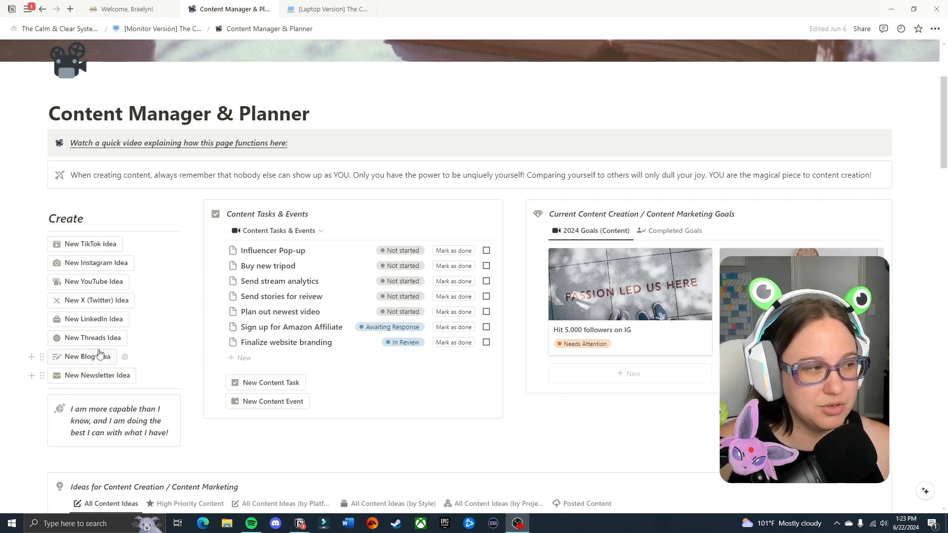
Create a new TikTok idea and look through the sections of its page.
click(93, 245)
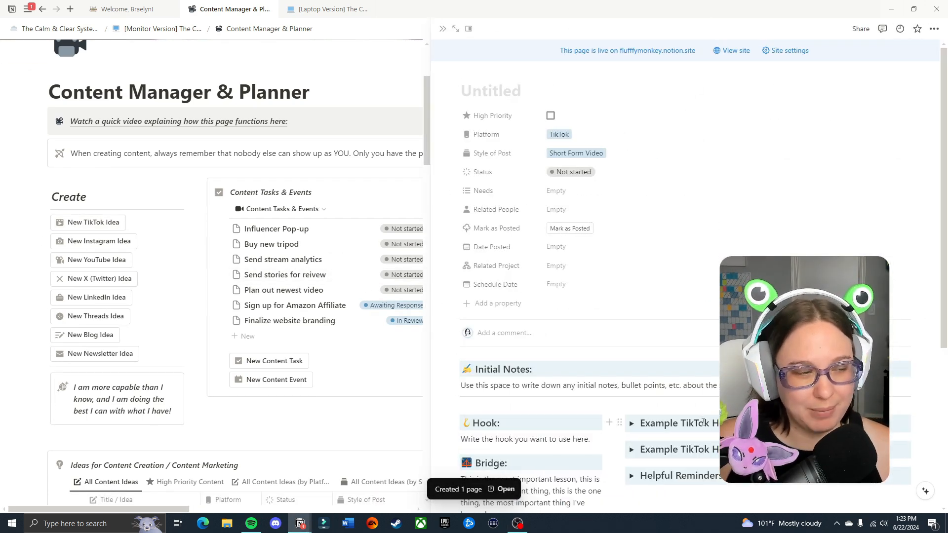
scroll(704, 422, down, 3)
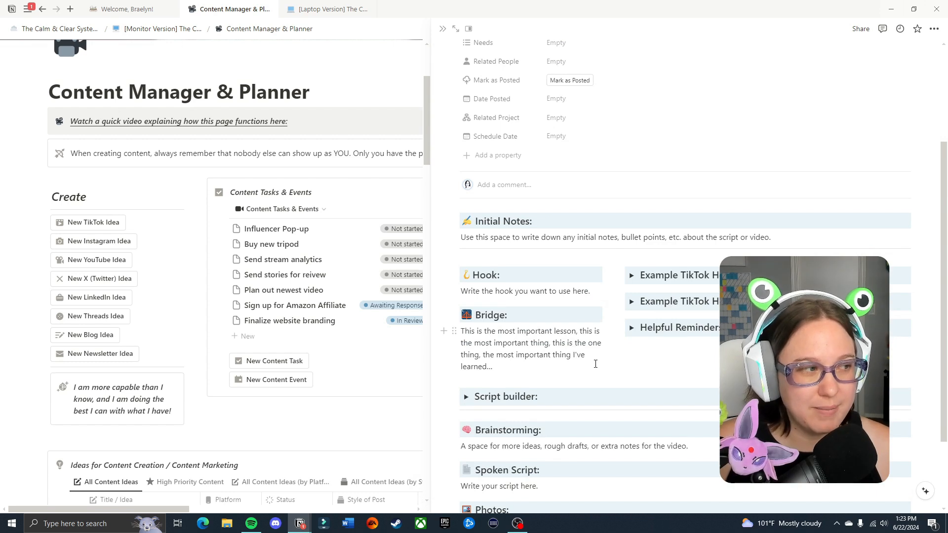
scroll(690, 314, down, 2)
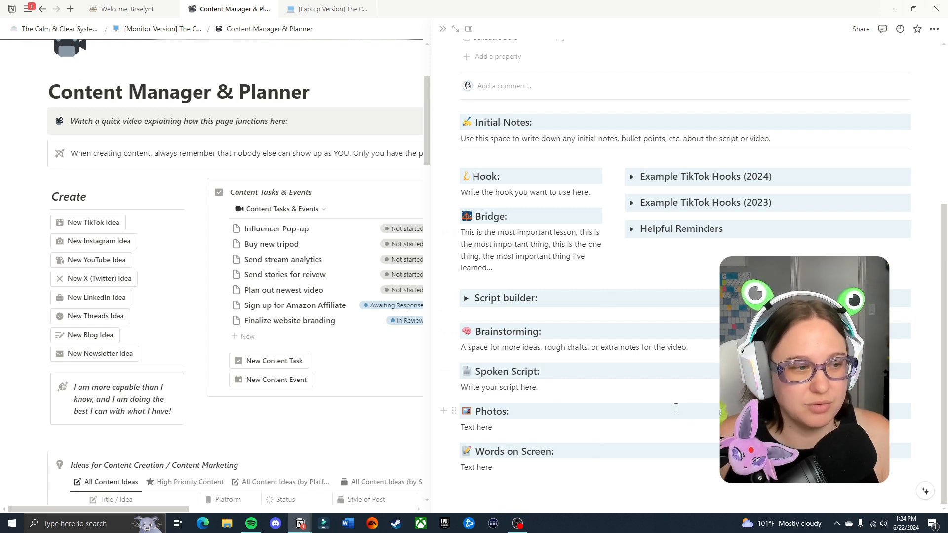
Examine the 2024 and 2023 example TikTok hooks and the script builder in the new idea, collapsing each one again.
scroll(676, 407, up, 2)
click(631, 275)
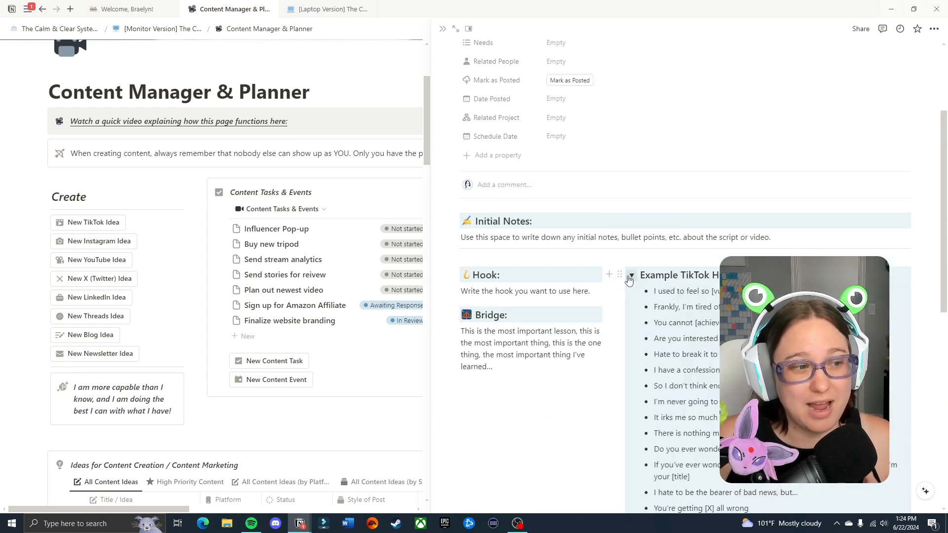
click(631, 276)
click(631, 302)
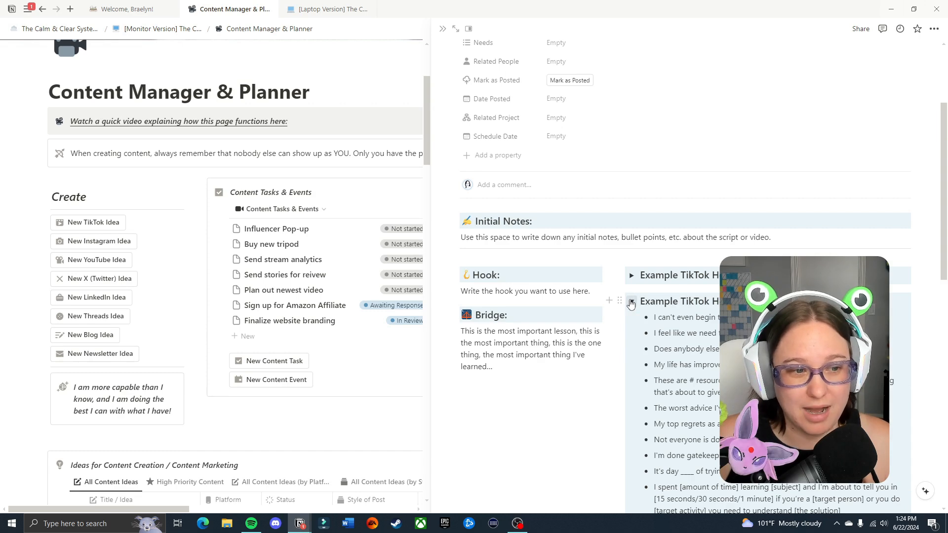
click(631, 302)
scroll(466, 306, down, 2)
click(465, 298)
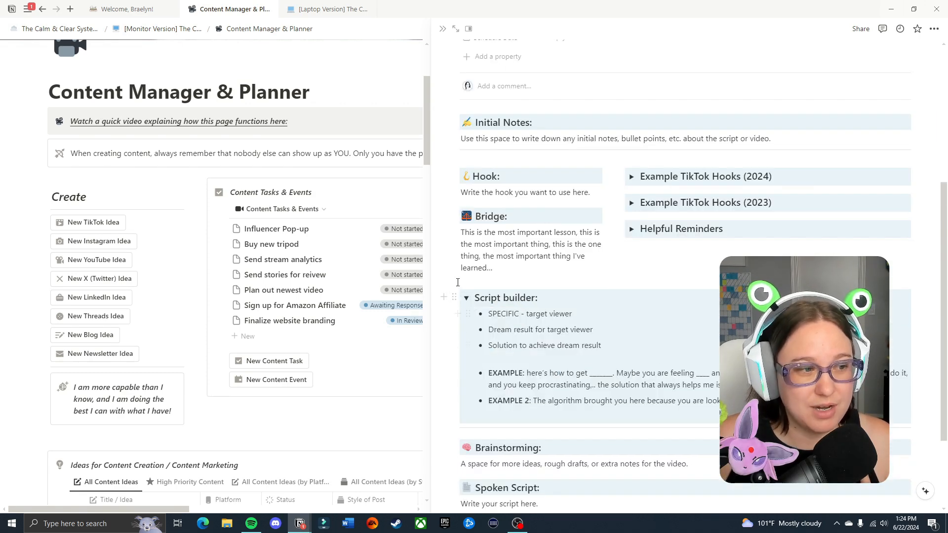
click(466, 298)
Title the new TikTok idea page "New idea".
scroll(844, 155, up, 5)
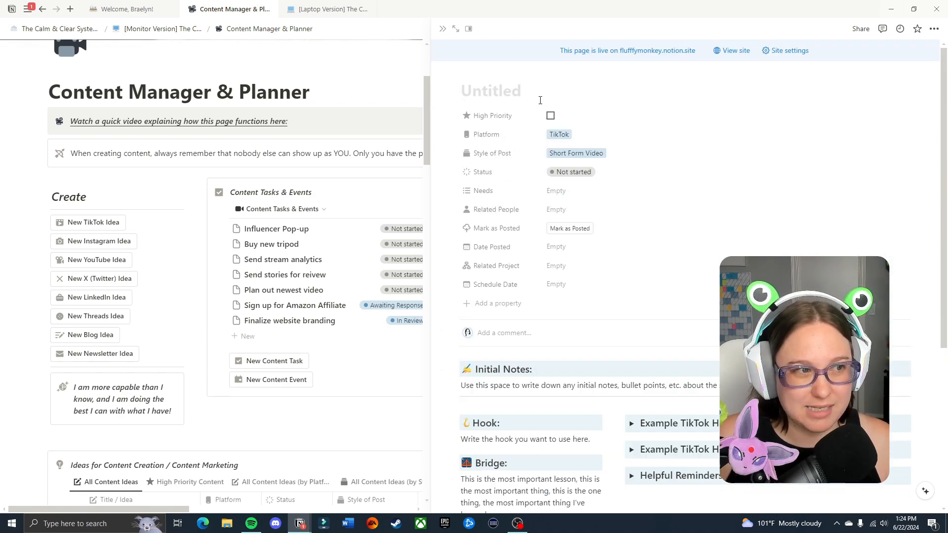
click(517, 99)
text(New idea)
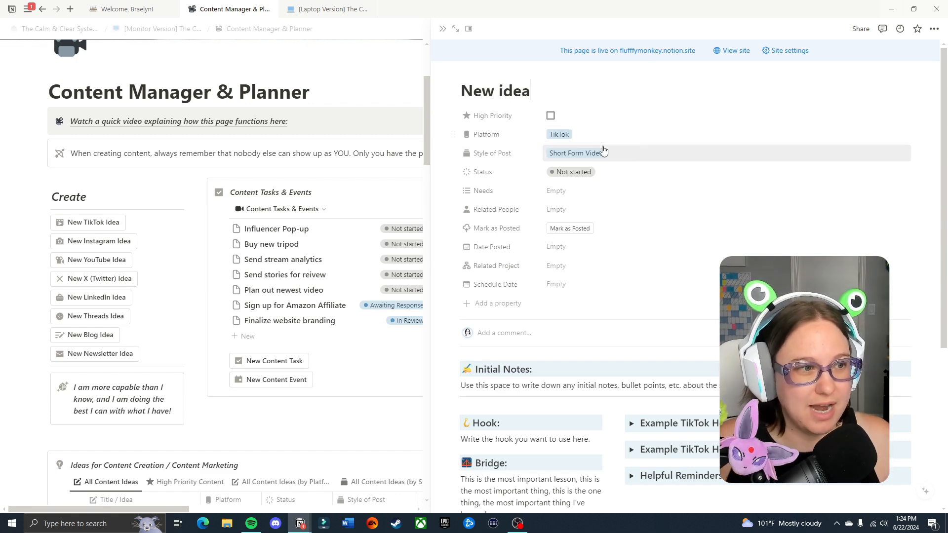
Review the idea's initial notes, hook and properties, and close its page.
scroll(604, 150, down, 5)
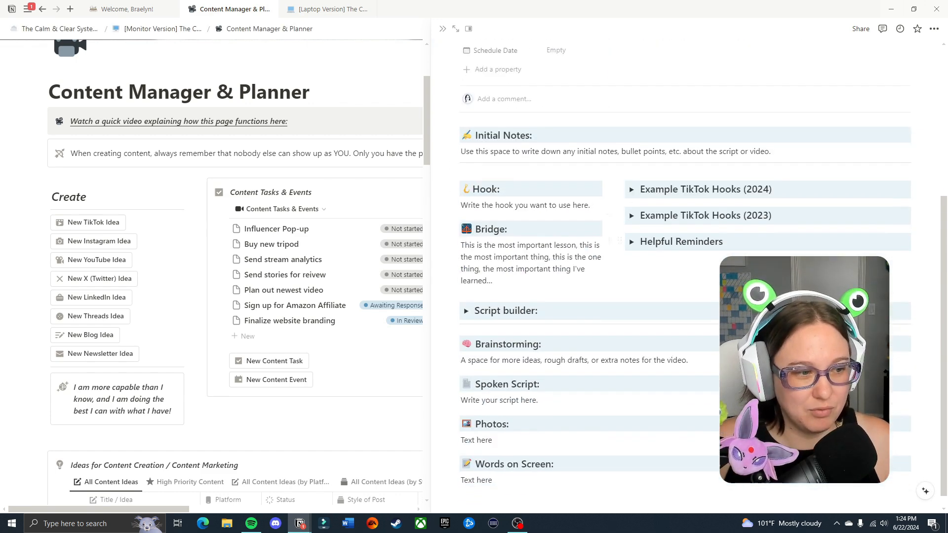
triple_click(570, 140)
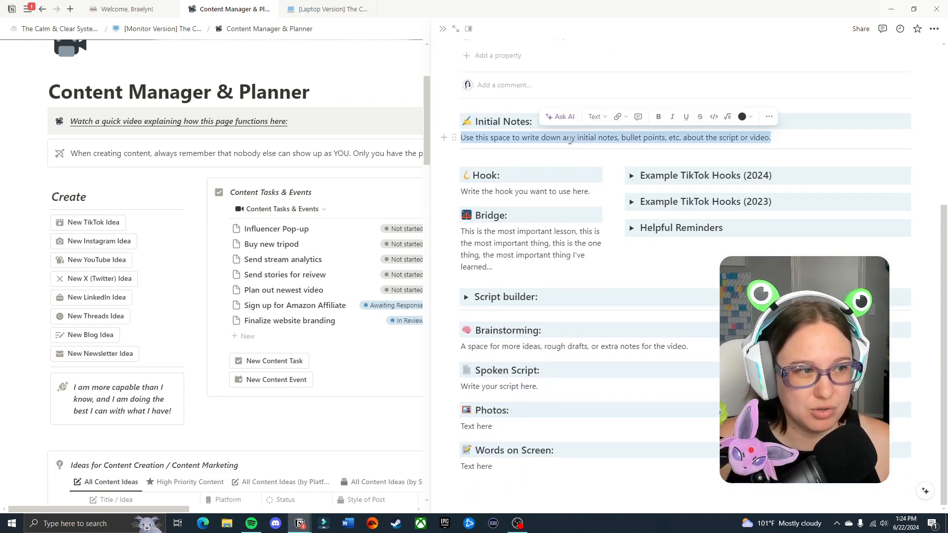
click(573, 192)
scroll(655, 242, up, 3)
scroll(656, 243, up, 2)
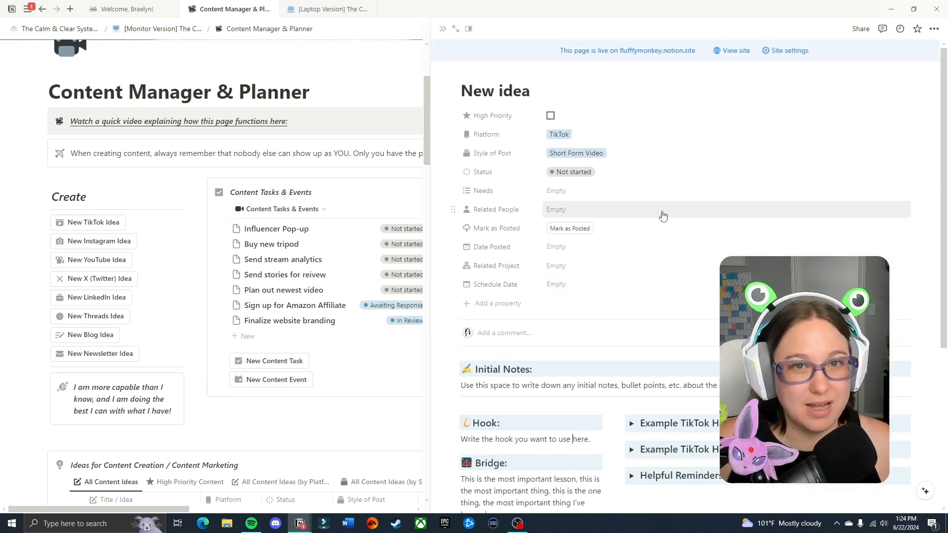
click(441, 30)
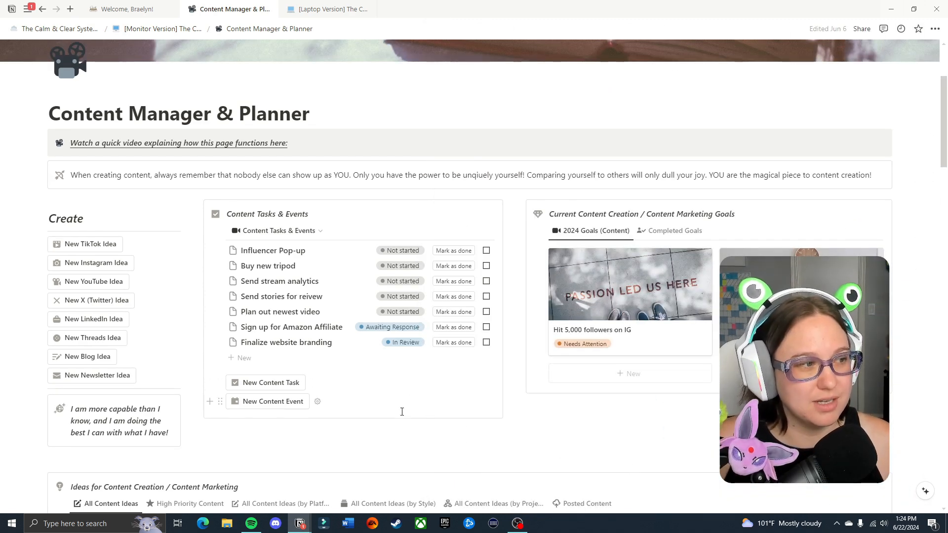
Inspect the details of the "Influencer Pop-up" and "Send stream analytics" entries in Content Tasks & Events, and close the preview.
scroll(345, 345, down, 2)
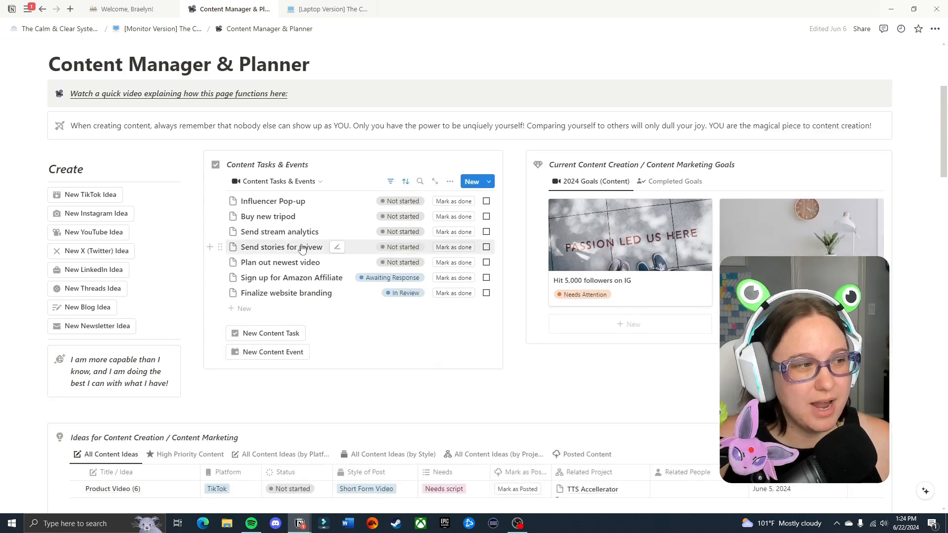
click(301, 203)
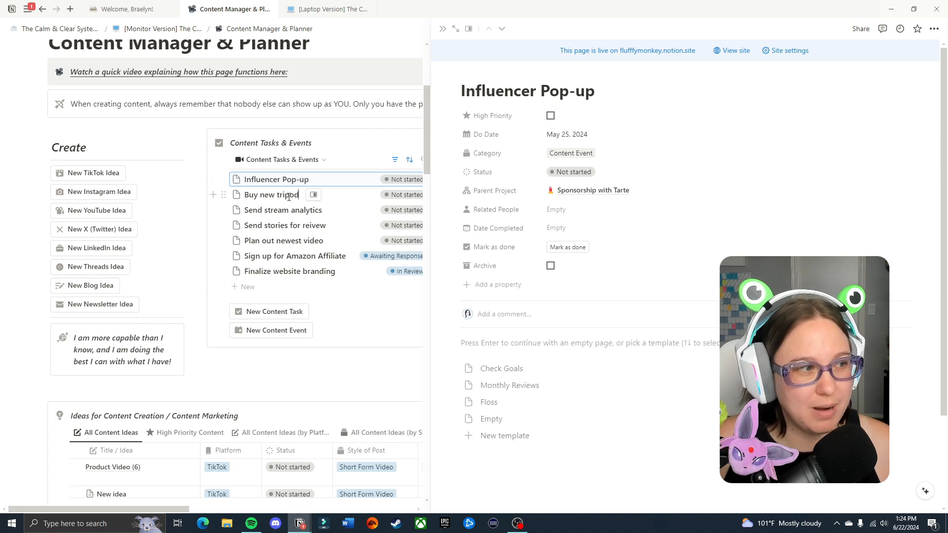
click(296, 210)
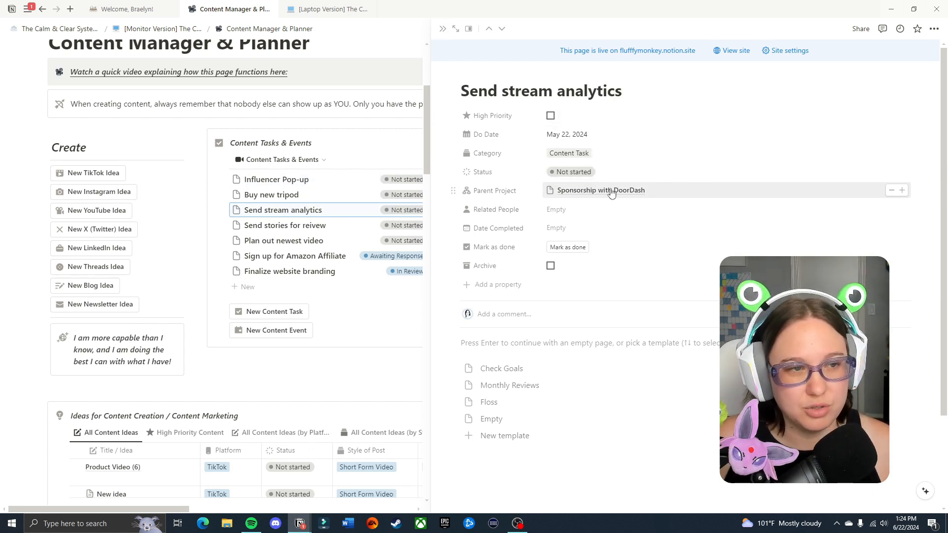
click(442, 29)
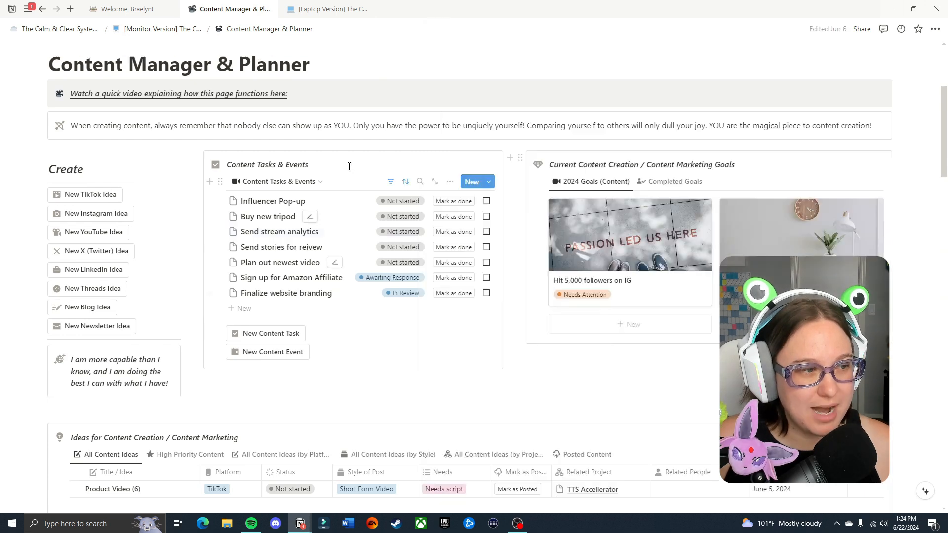
View the archived and the high priority content tasks, and return to the Content Tasks & Events view.
click(320, 182)
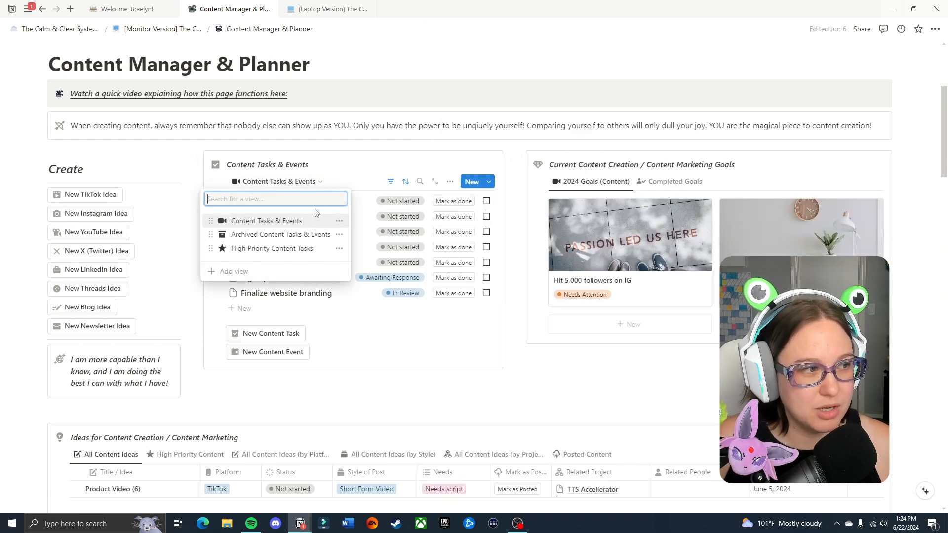
click(296, 235)
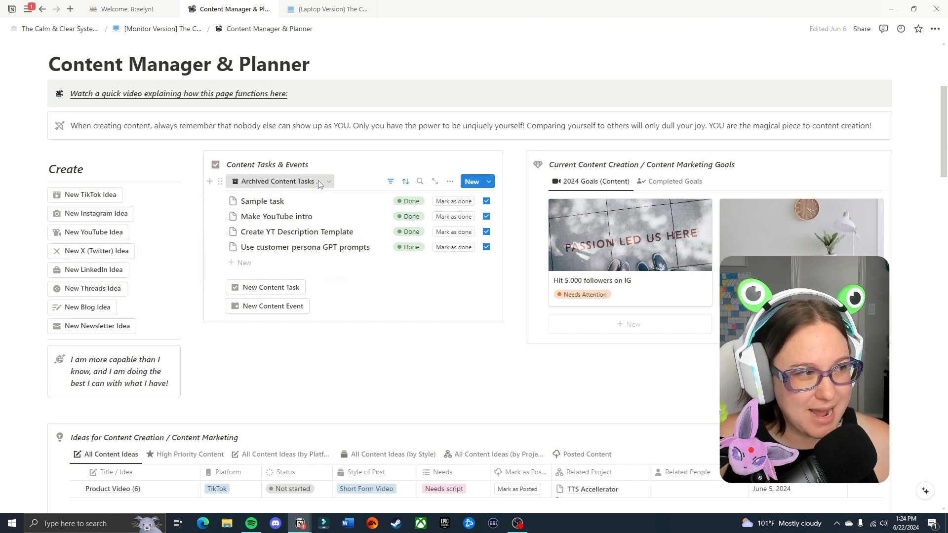
click(292, 181)
click(289, 252)
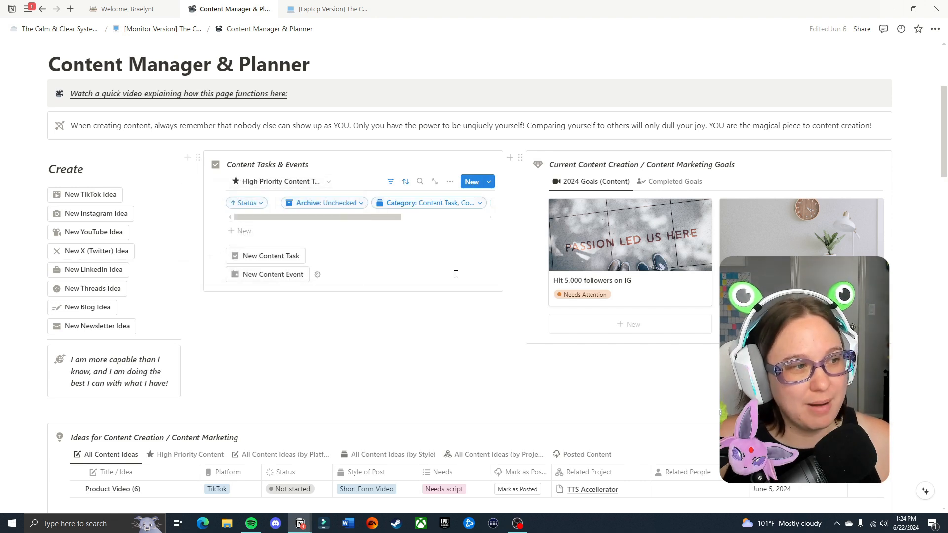
click(316, 182)
click(275, 220)
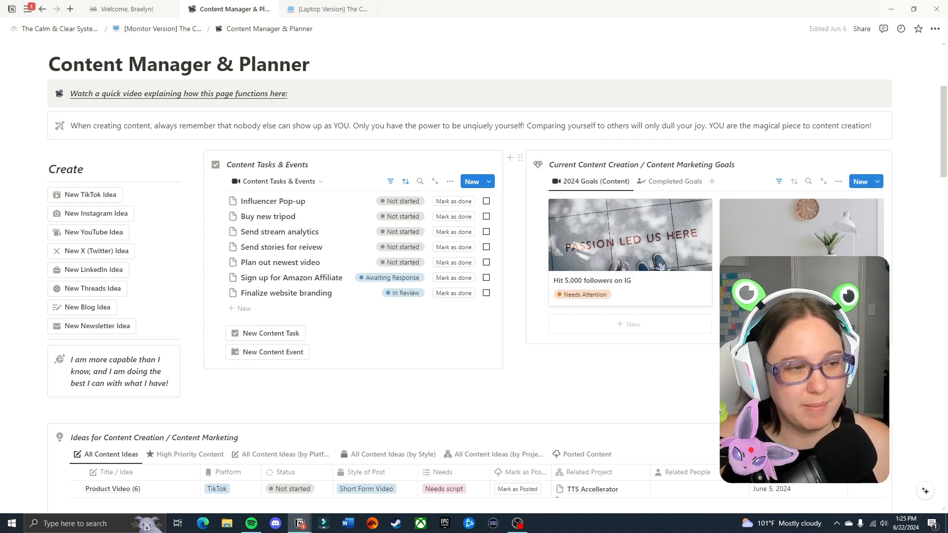
Inspect the "Hit 5,000 followers on IG" goal and its category options, and close it unchanged.
click(673, 274)
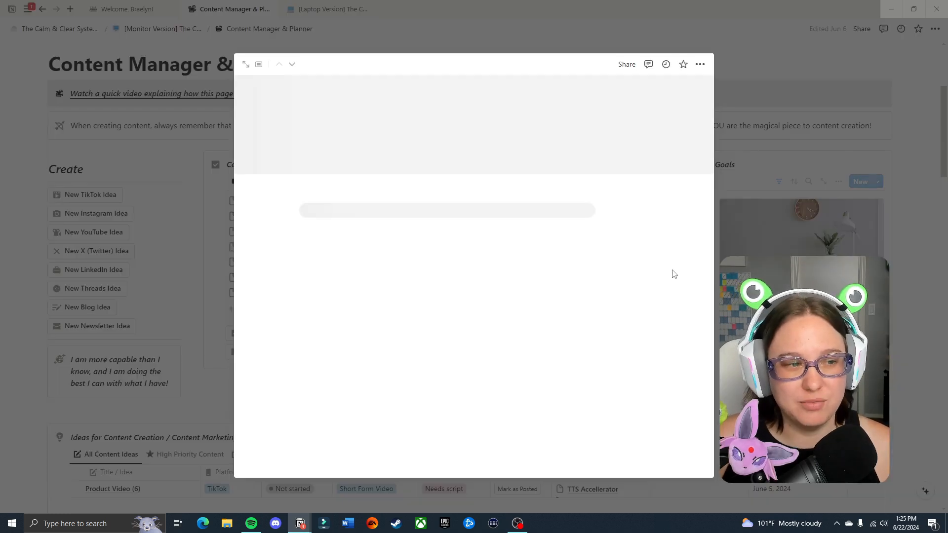
click(448, 261)
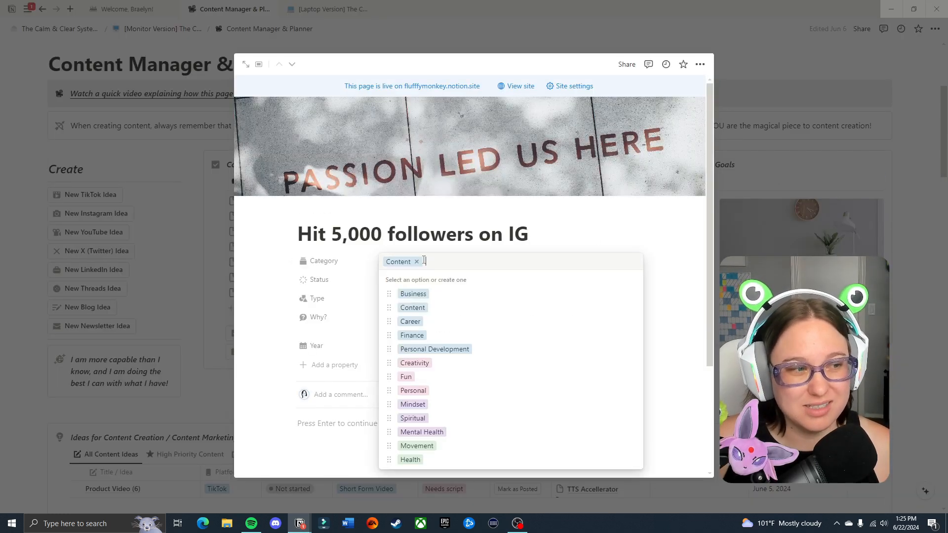
click(561, 241)
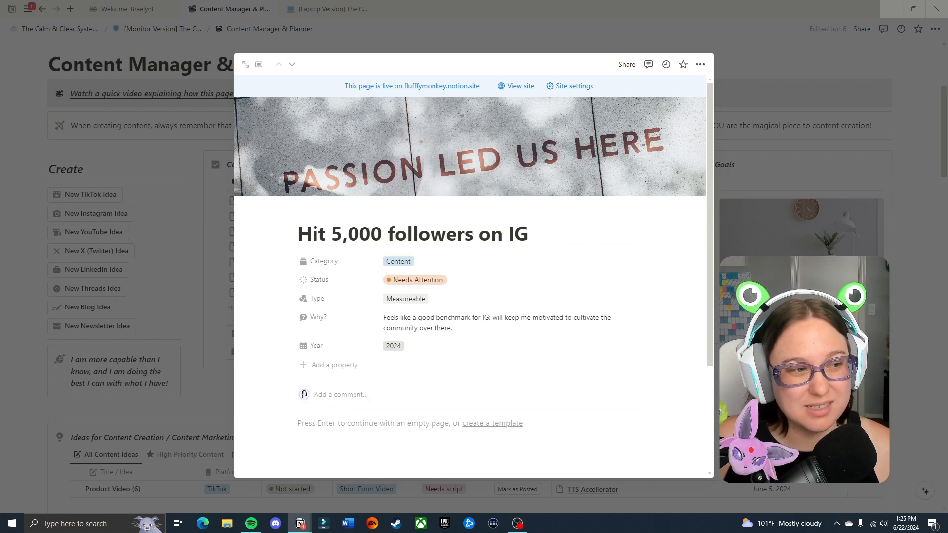
key(Escape)
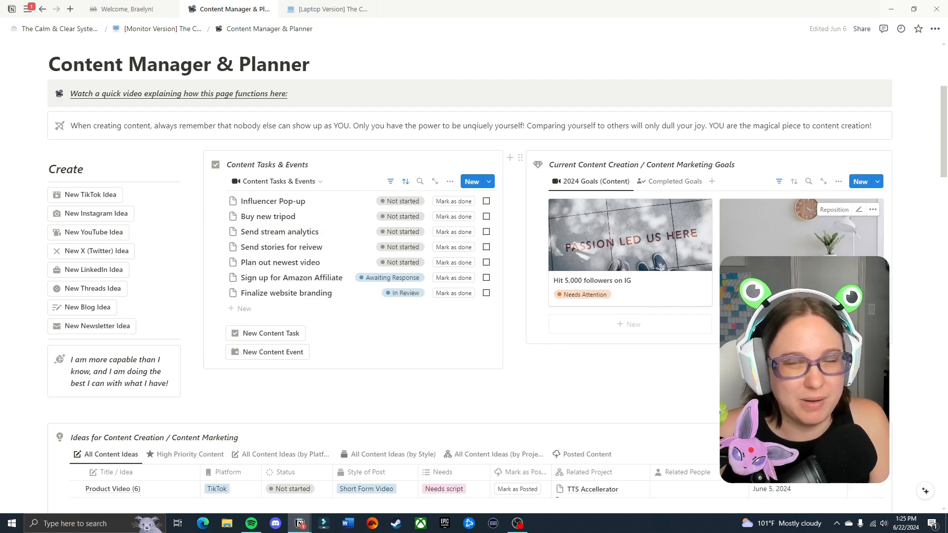
Check the "Make 100 YouTube videos" goal and the completed goals, and return to the 2024 Goals (Content) view.
click(770, 283)
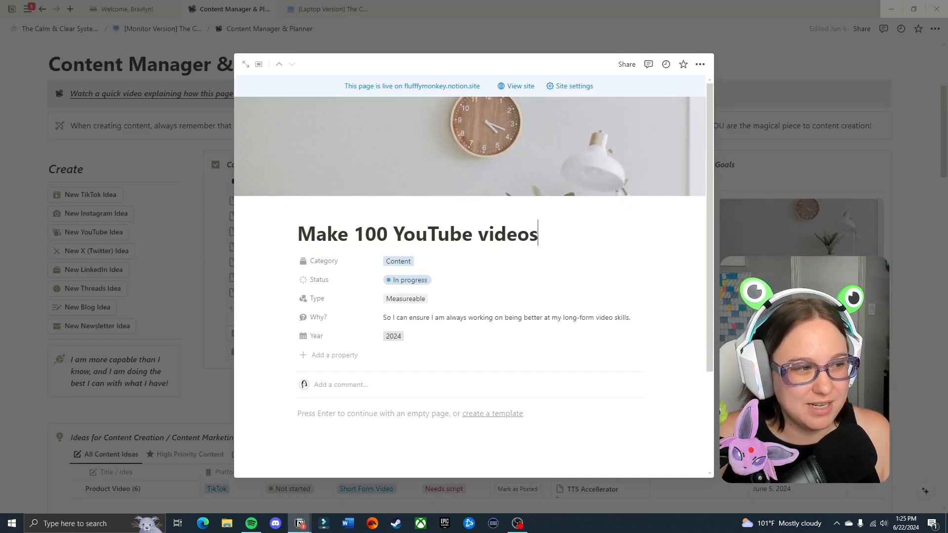
key(Escape)
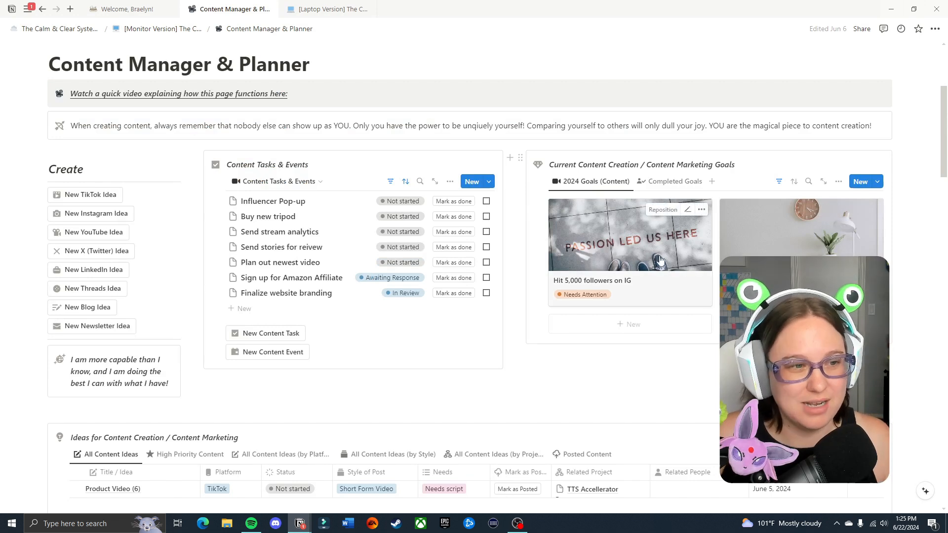
click(677, 181)
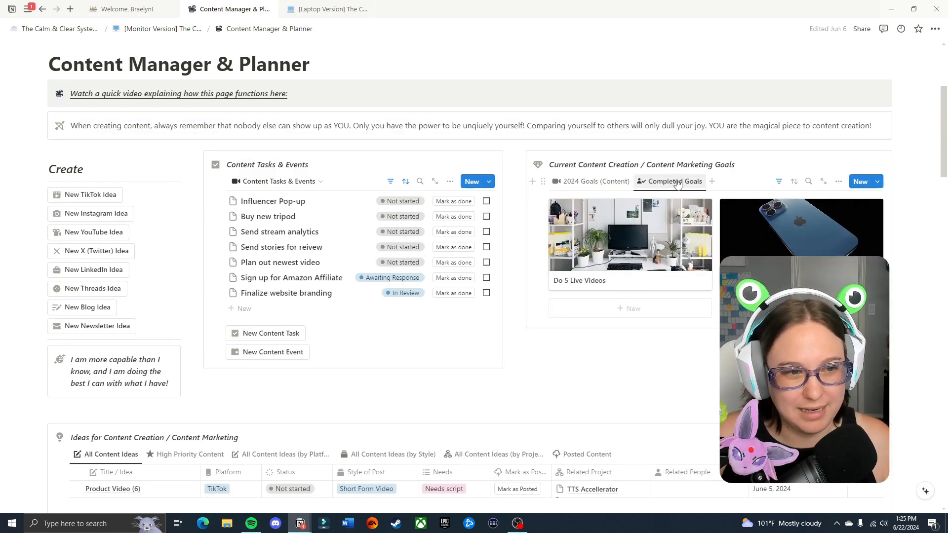
click(582, 183)
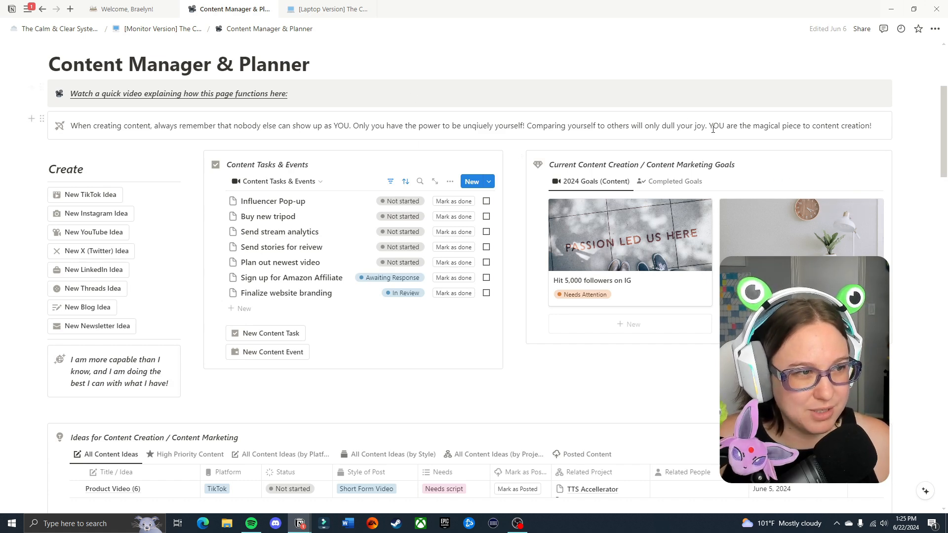
Show the High Priority Content view of the content ideas database and hide its filter row.
scroll(913, 325, down, 2)
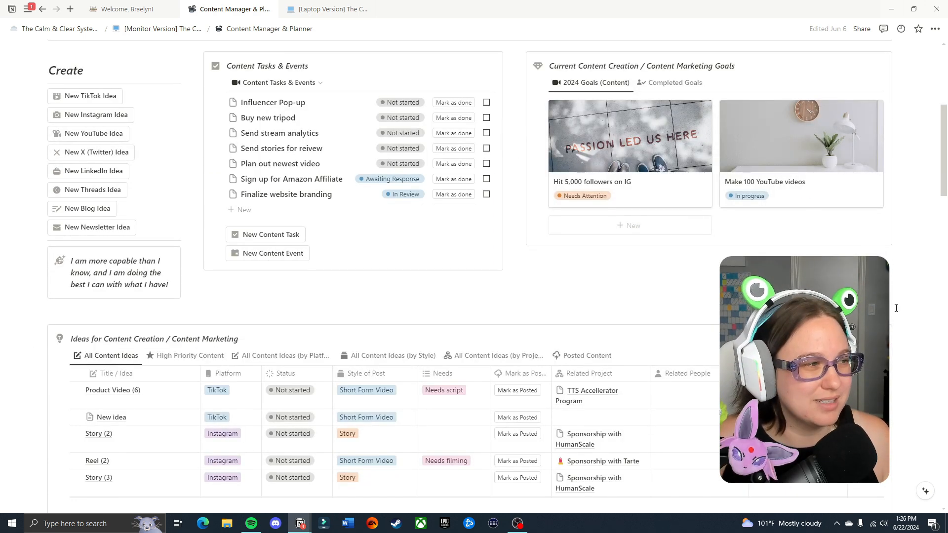
scroll(897, 308, down, 4)
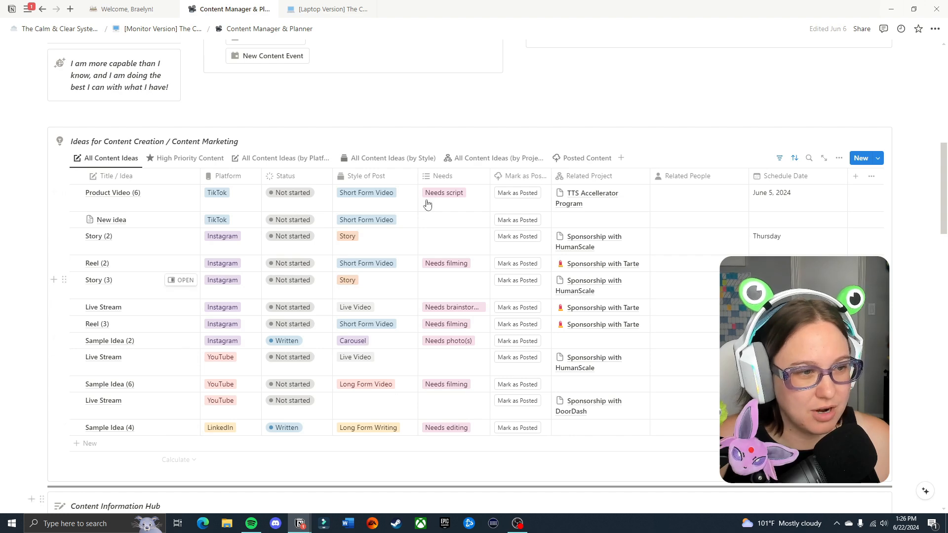
click(188, 158)
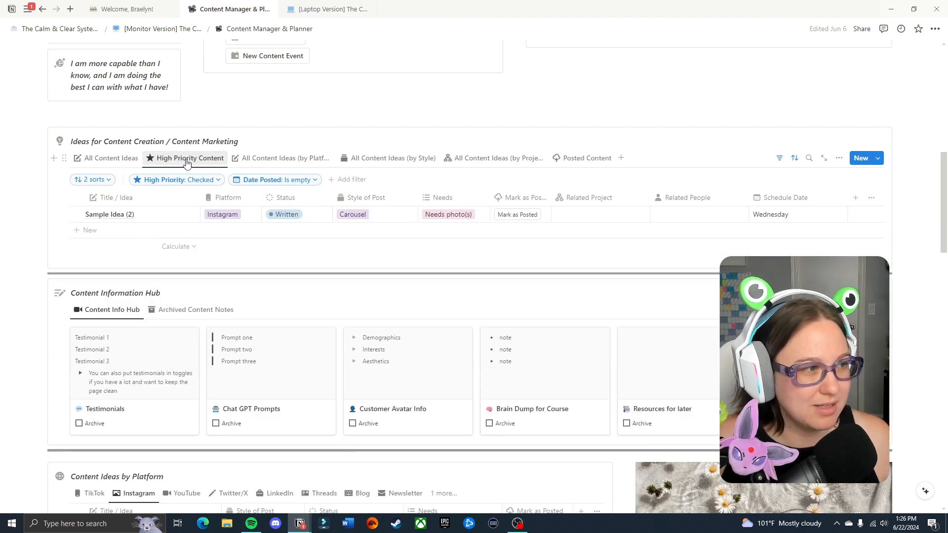
click(780, 158)
Show all content ideas by platform and collapse the TikTok, YouTube and LinkedIn groups, leaving Instagram expanded.
click(273, 159)
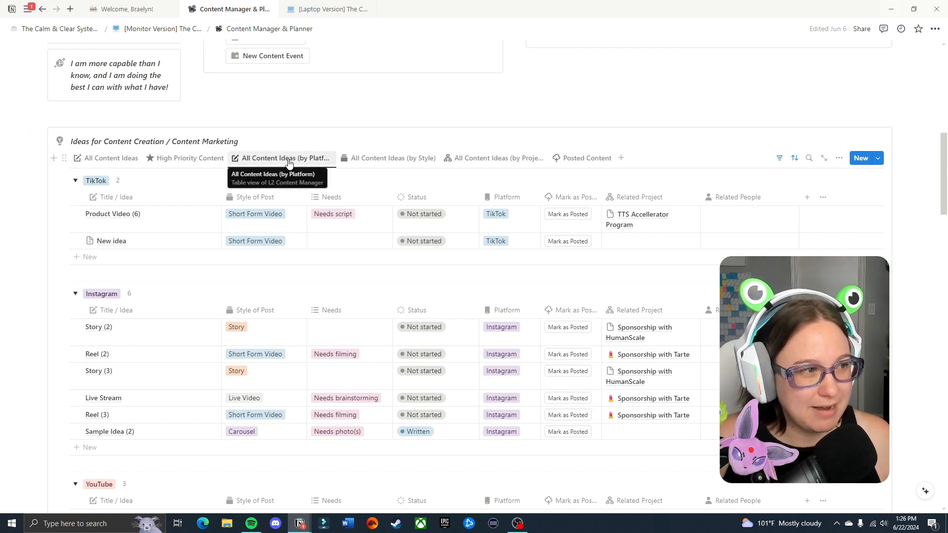
scroll(106, 296, down, 3)
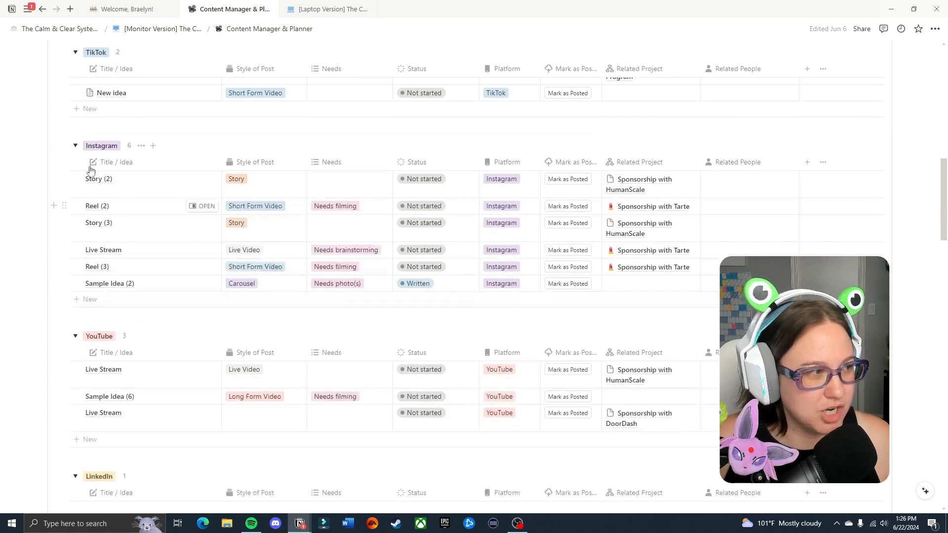
scroll(98, 153, up, 2)
click(75, 131)
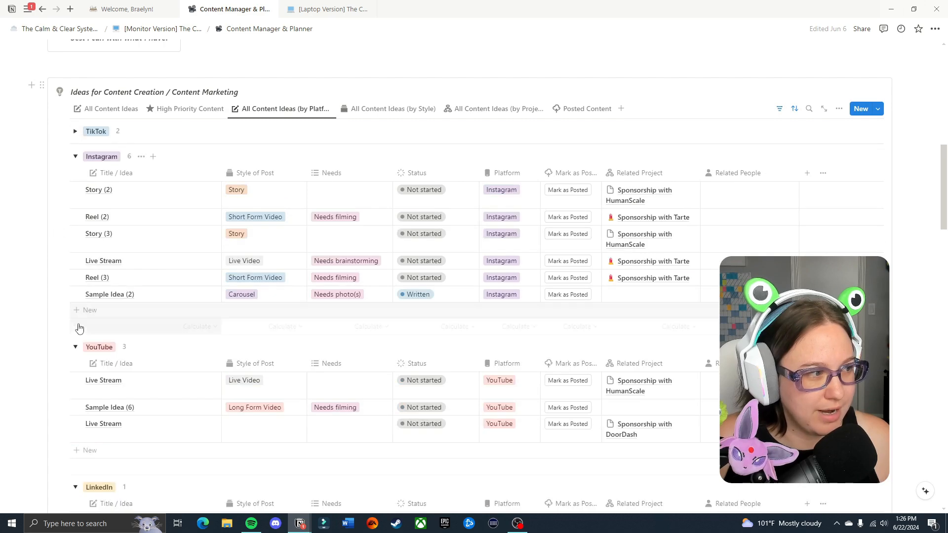
click(75, 347)
click(75, 372)
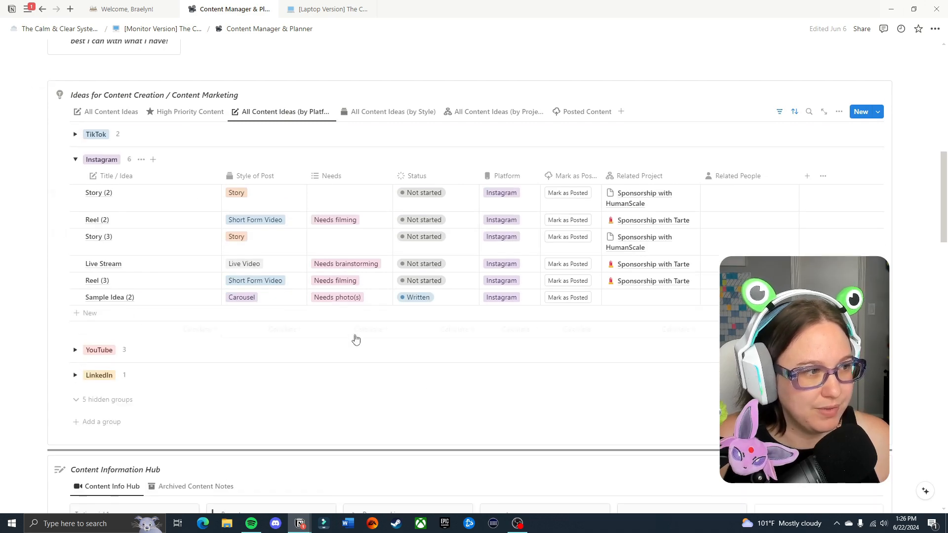
Show all content ideas by style and review the Carousel, Long Form Video, Long Form Writing, Short Form Video and Story groups.
scroll(385, 306, up, 1)
click(393, 159)
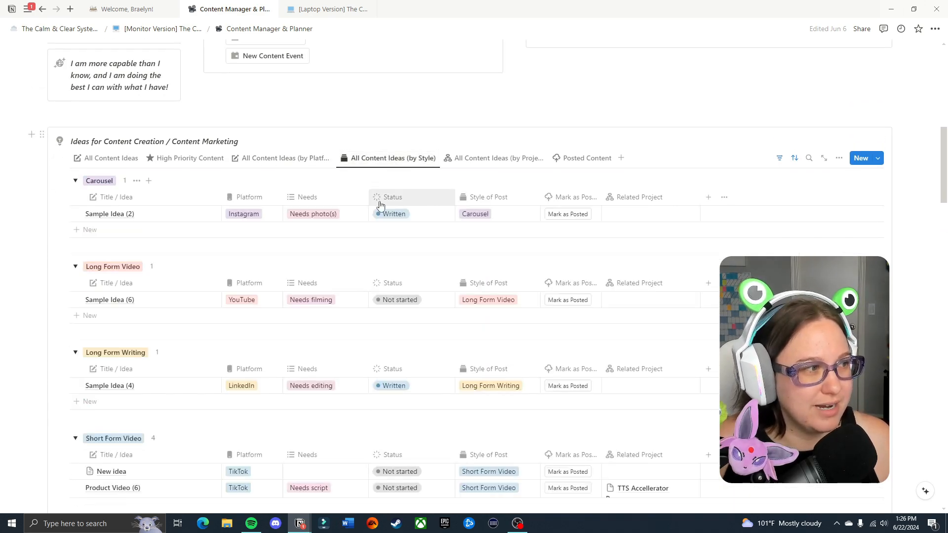
scroll(212, 249, down, 2)
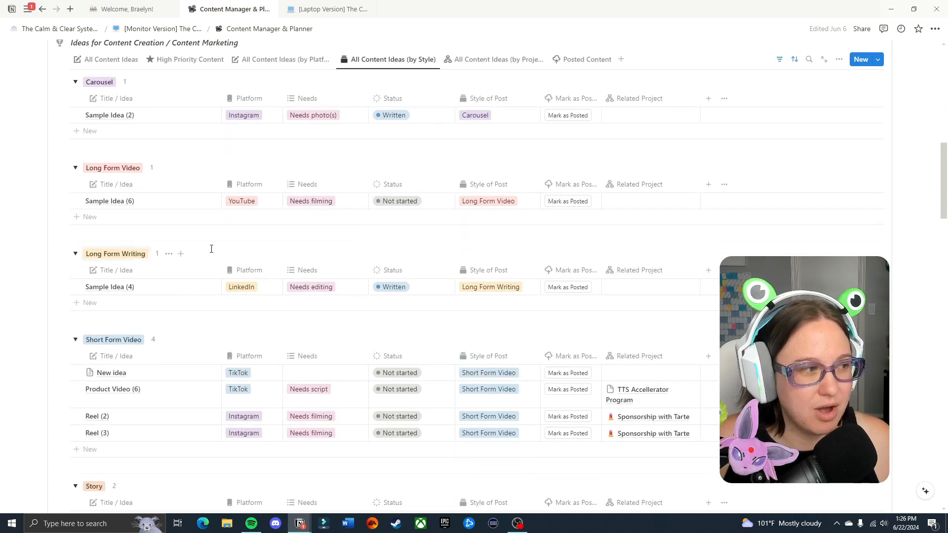
scroll(211, 249, down, 2)
scroll(192, 343, down, 1)
scroll(265, 357, up, 1)
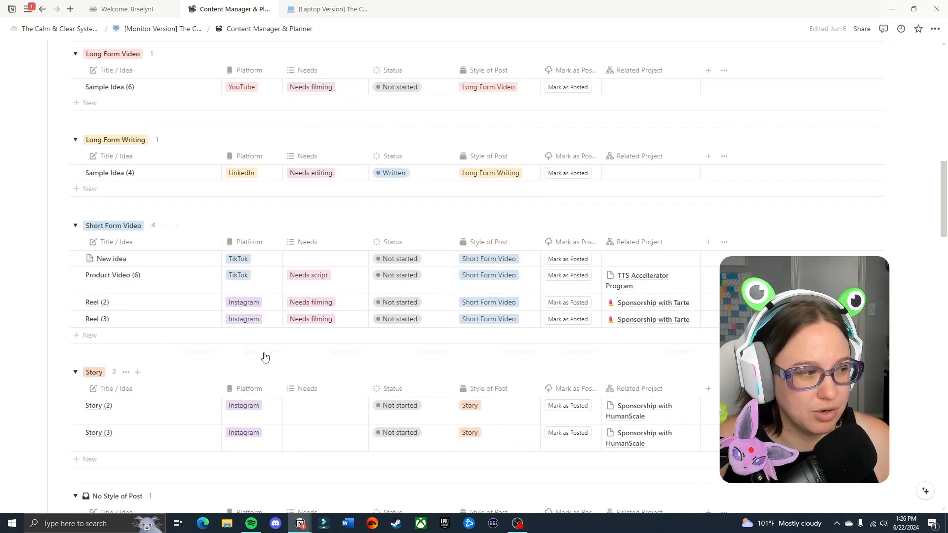
Show all content ideas by project and review the groups down to the TTS Accellerator Program.
scroll(265, 357, up, 3)
click(507, 114)
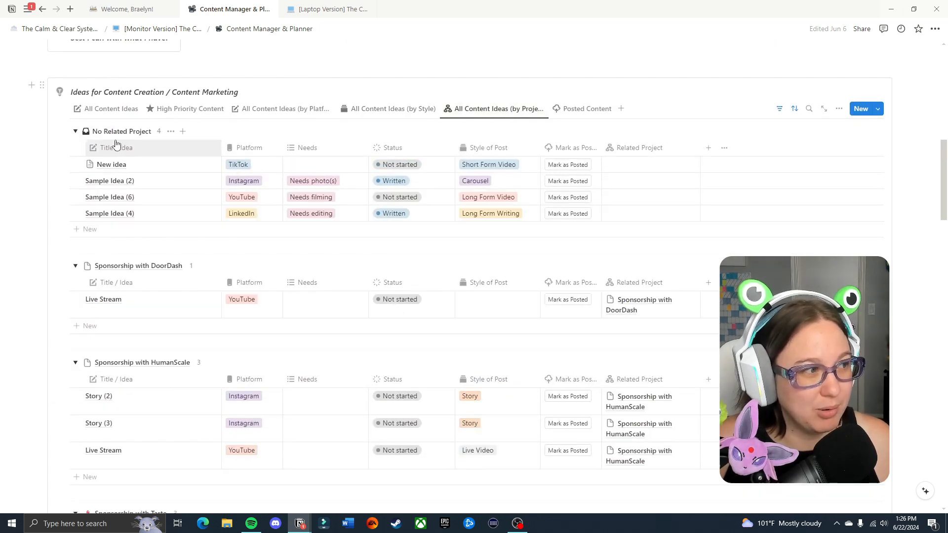
scroll(195, 213, down, 3)
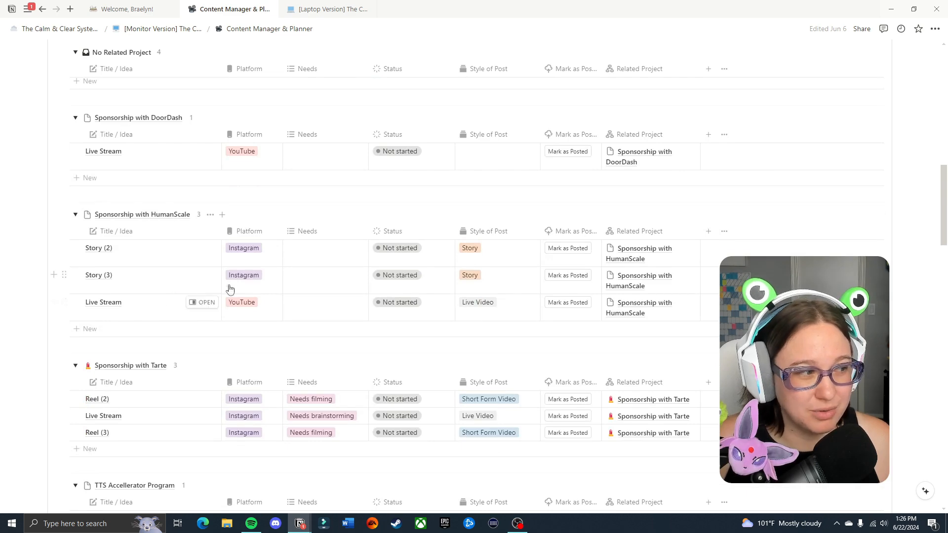
scroll(205, 300, down, 3)
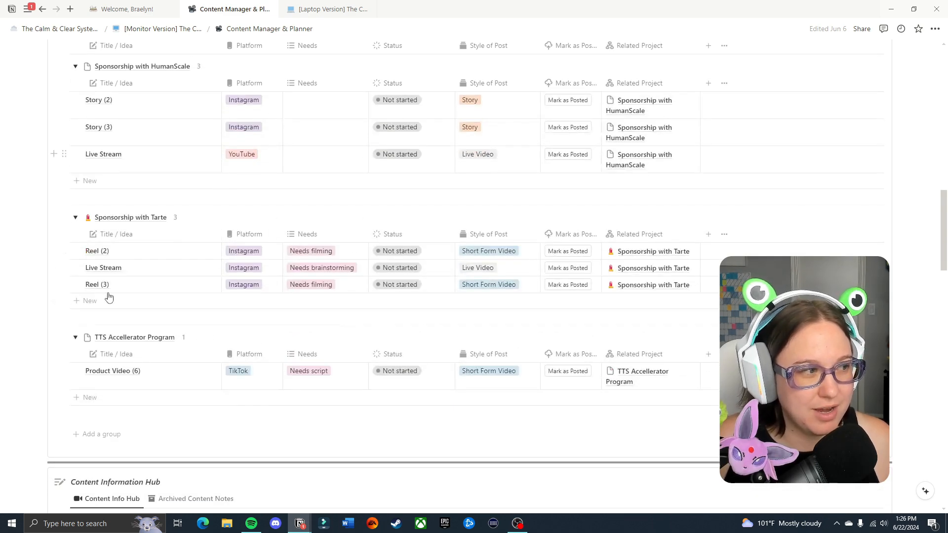
Review the Posted Content view of the content ideas database and return to the All Content Ideas view.
scroll(302, 301, up, 7)
click(585, 158)
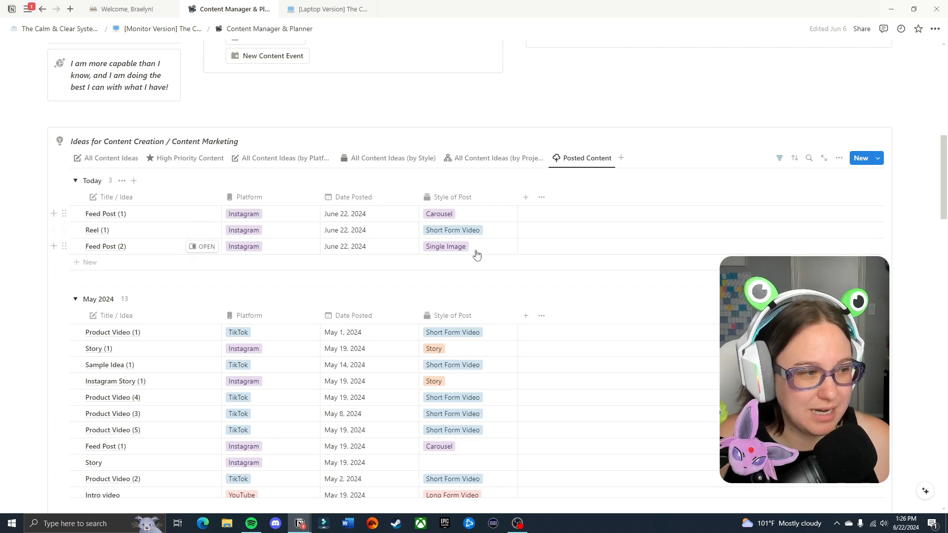
scroll(482, 351, down, 4)
scroll(391, 321, up, 3)
scroll(403, 283, up, 1)
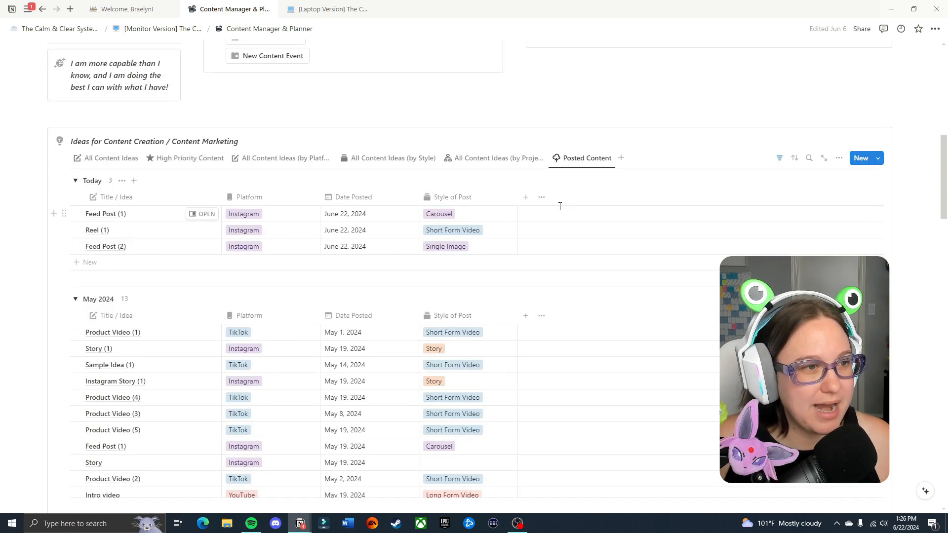
click(111, 158)
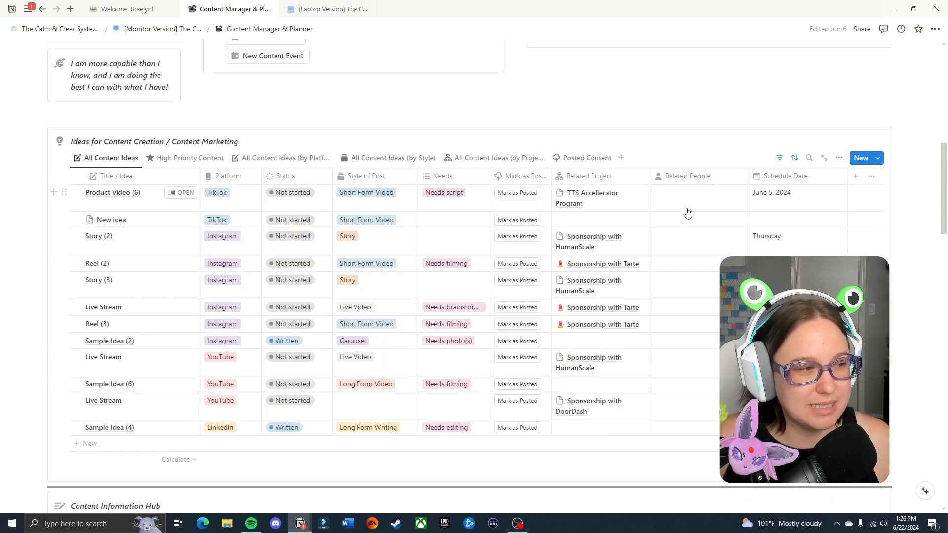
Check the archived content notes in the Content Information Hub and return to the Content Info Hub view.
scroll(892, 227, down, 1)
scroll(892, 227, down, 5)
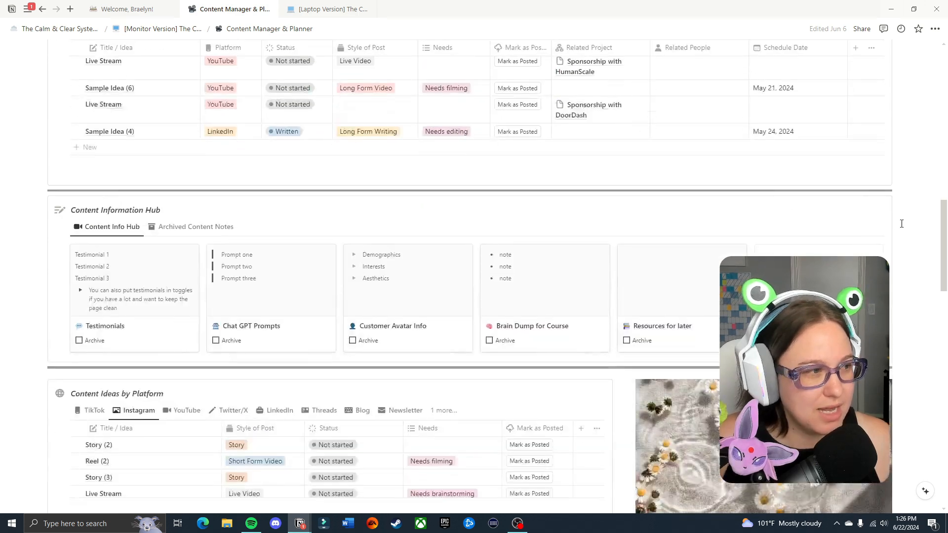
scroll(926, 216, down, 1)
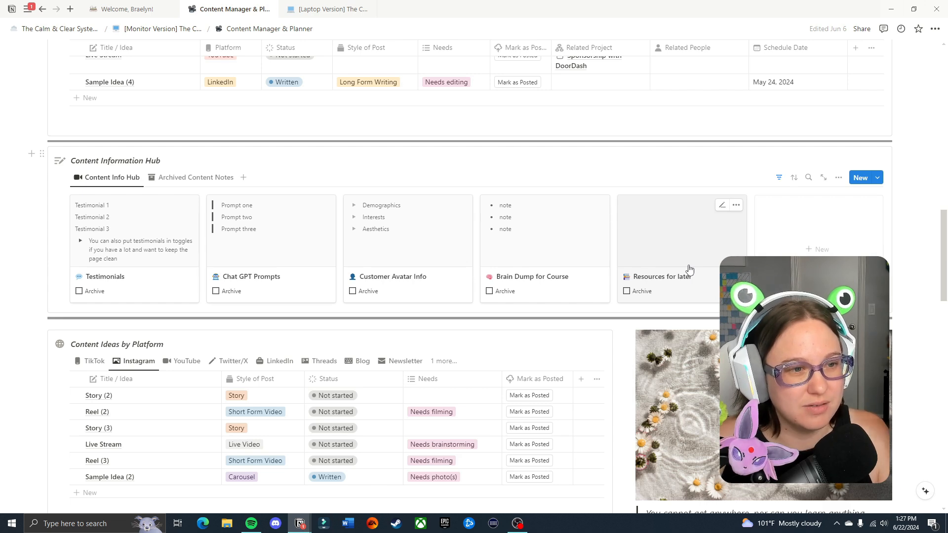
click(181, 178)
click(102, 180)
Browse the TikTok, YouTube, Twitter/X, LinkedIn and Newsletter views of Content Ideas by Platform and return to the Instagram view.
scroll(894, 305, down, 4)
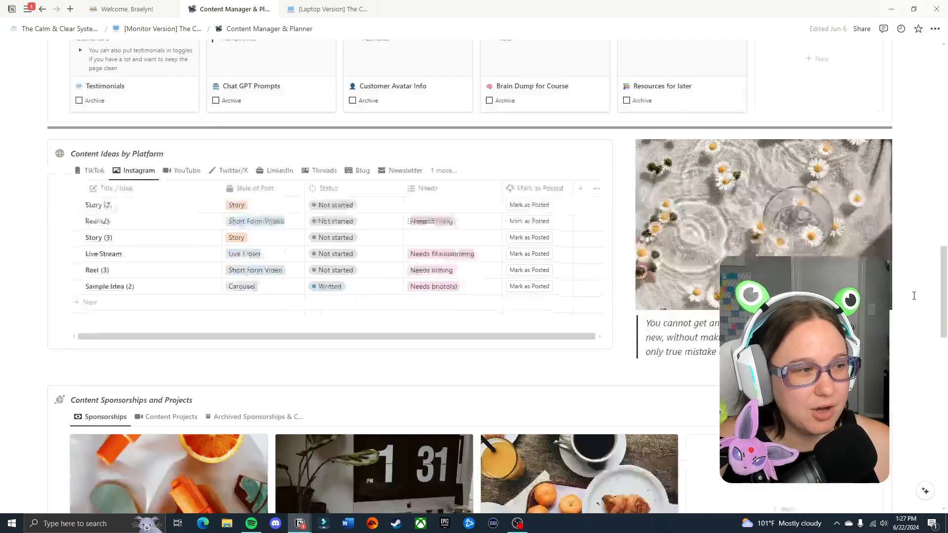
click(437, 329)
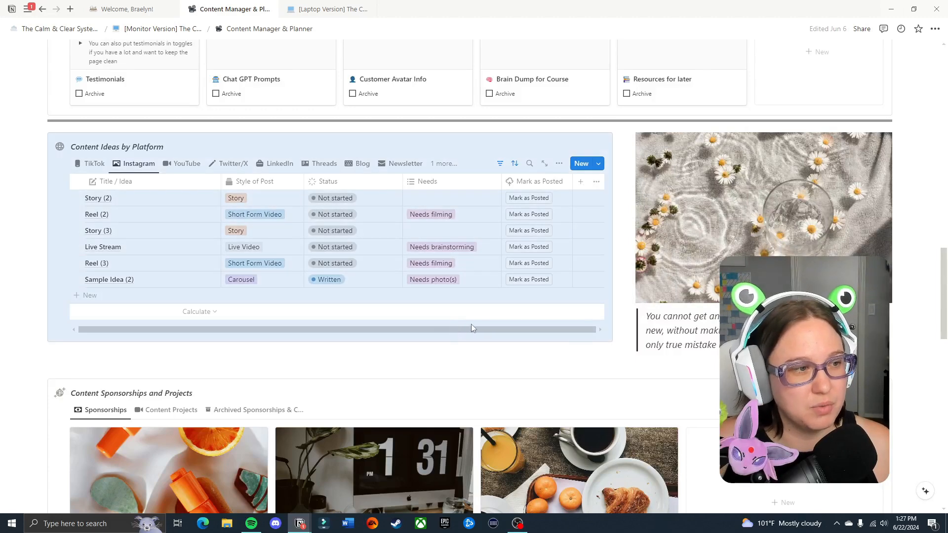
click(501, 275)
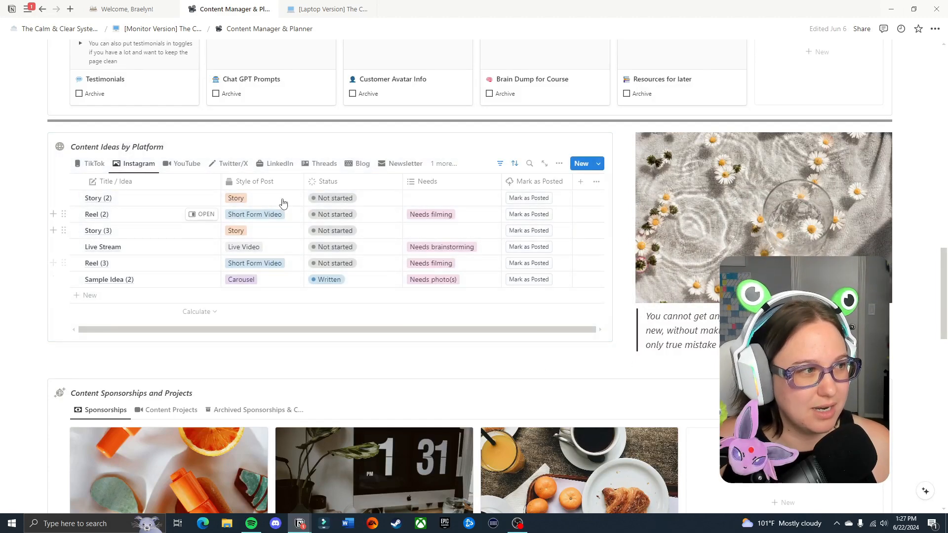
click(96, 164)
click(186, 163)
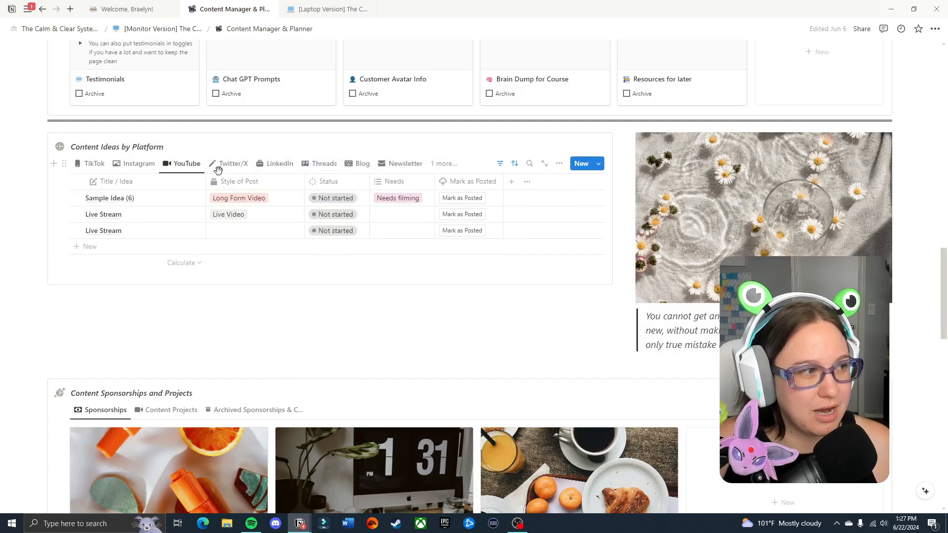
click(225, 165)
click(278, 166)
click(352, 165)
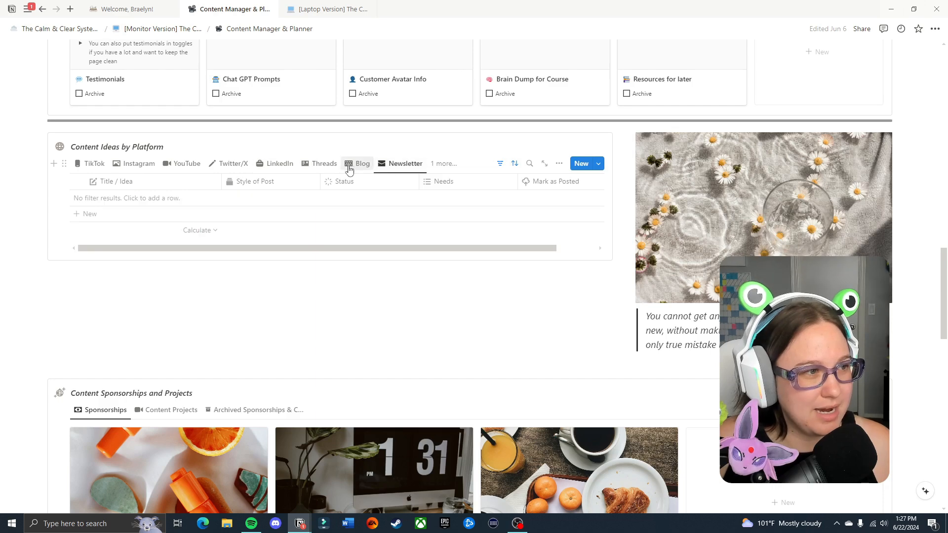
click(185, 164)
click(123, 164)
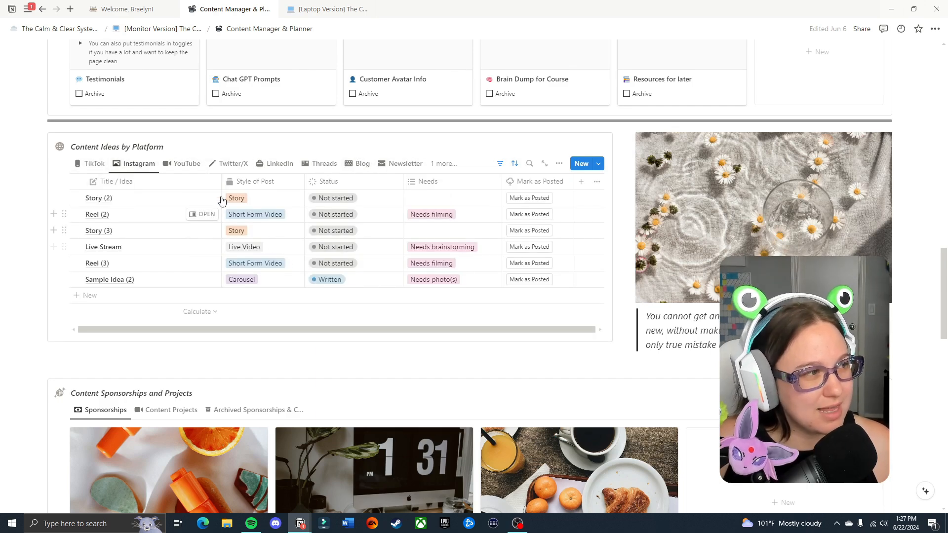
scroll(432, 291, up, 2)
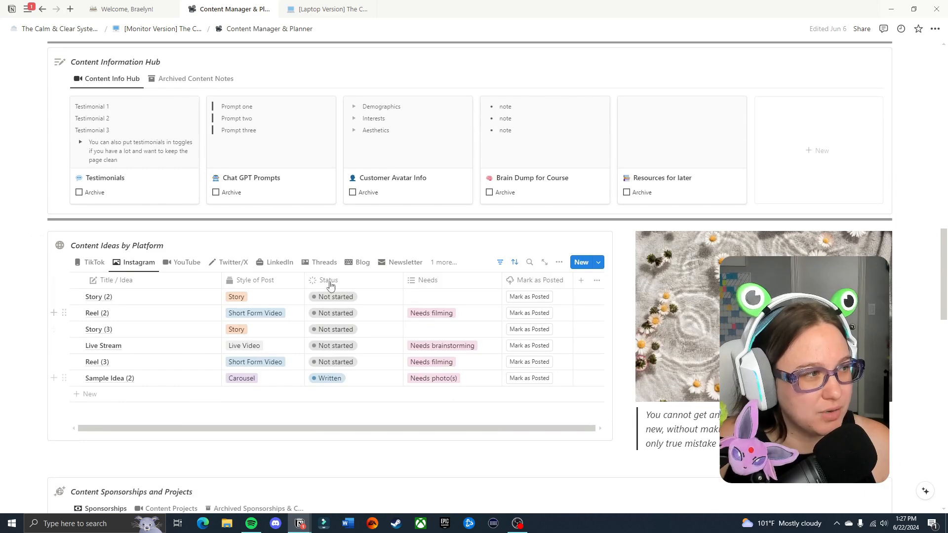
scroll(330, 282, down, 1)
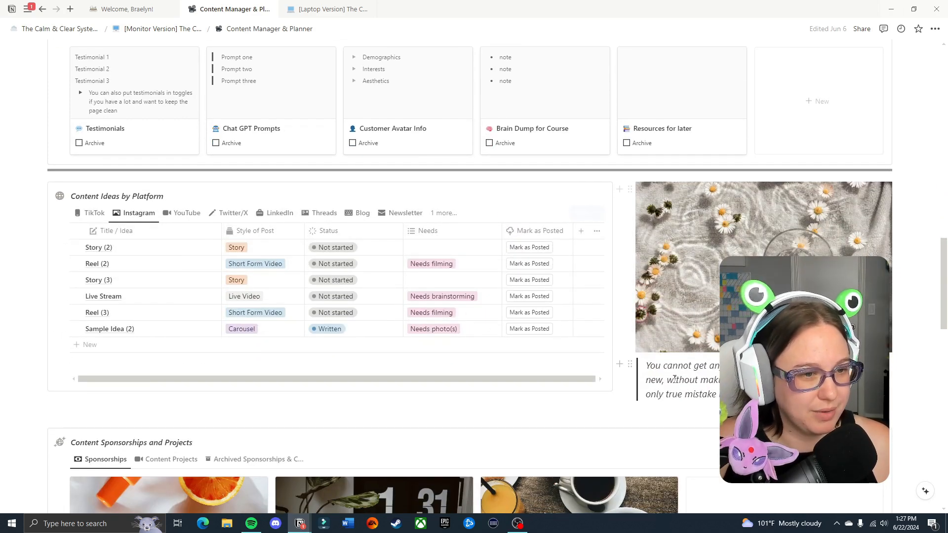
Inspect the Sponsorship with Tarte project and its project type options, and close it unchanged.
scroll(832, 218, down, 3)
scroll(792, 230, down, 3)
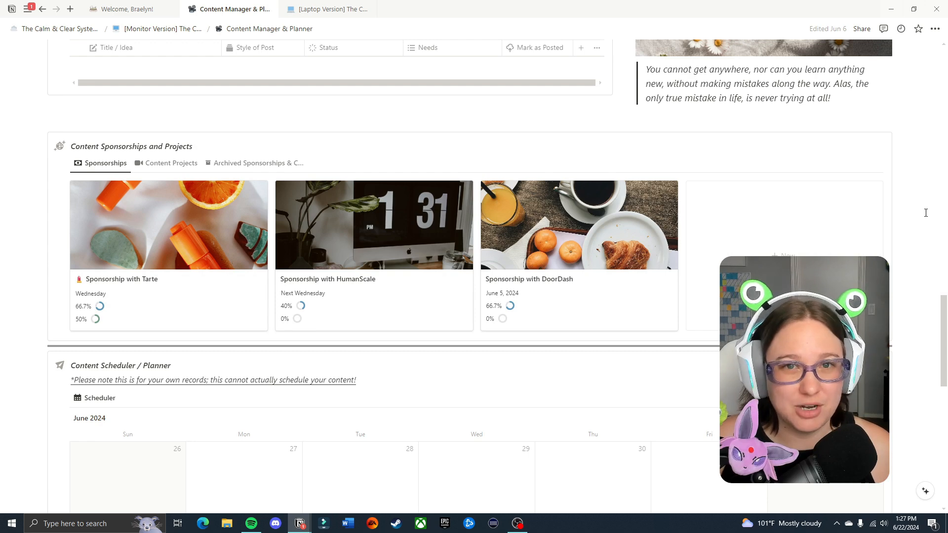
click(208, 240)
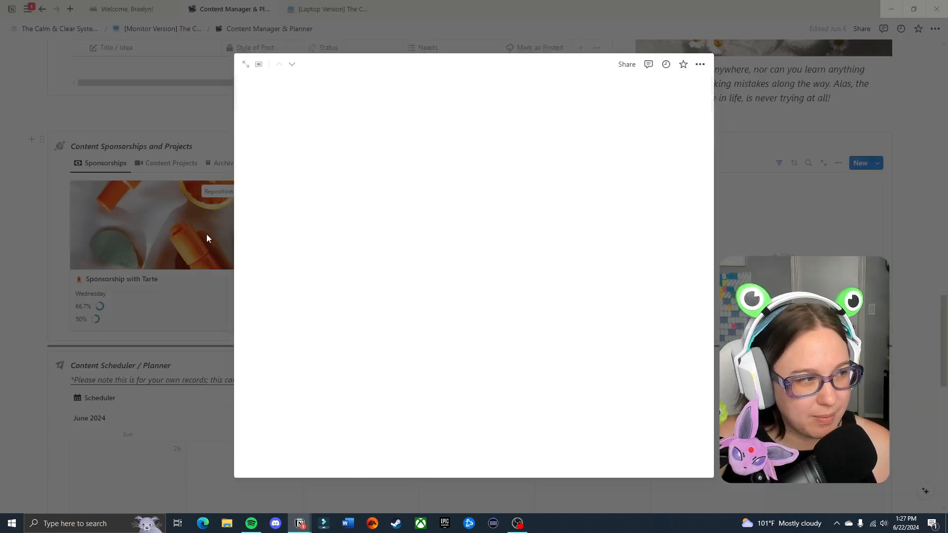
scroll(475, 269, down, 2)
click(397, 199)
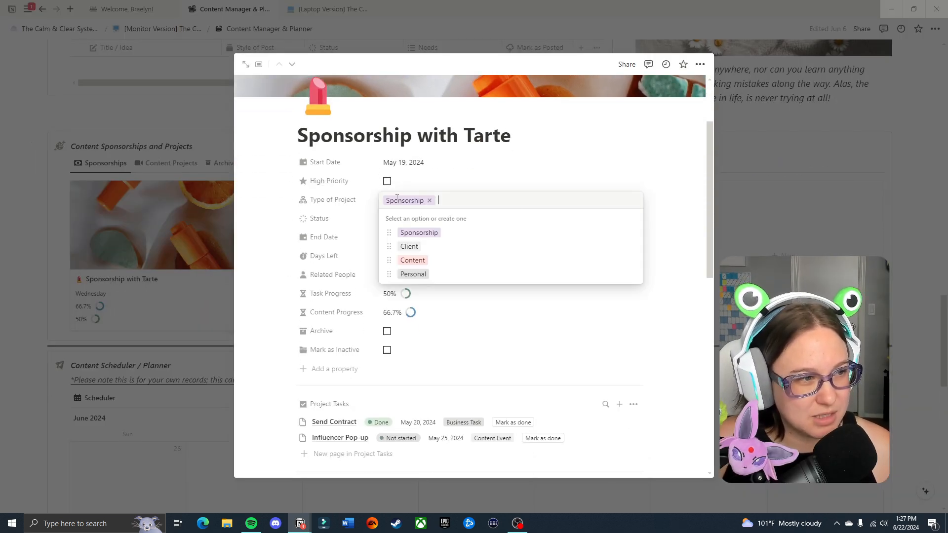
click(802, 193)
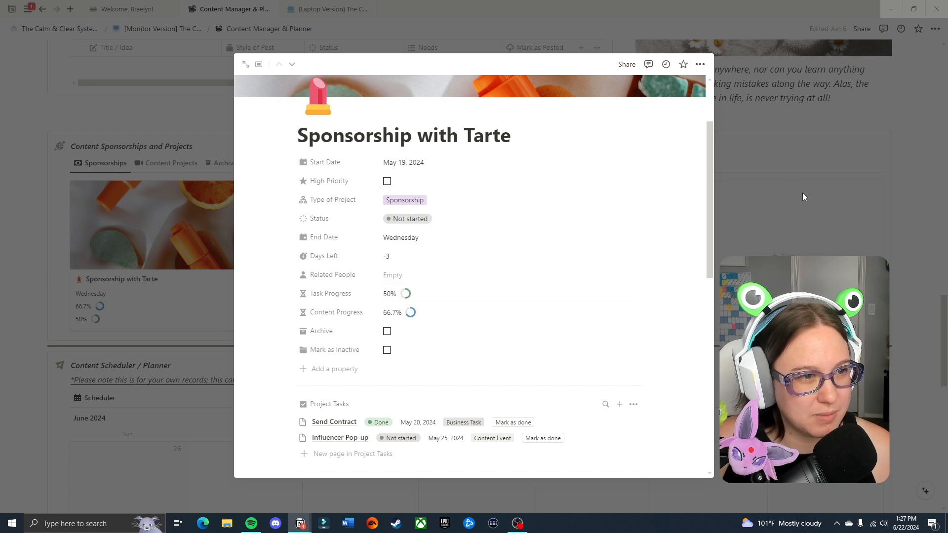
click(802, 193)
Review the properties, project tasks and related content of the Sponsorship with HumanScale project, and close it.
click(376, 296)
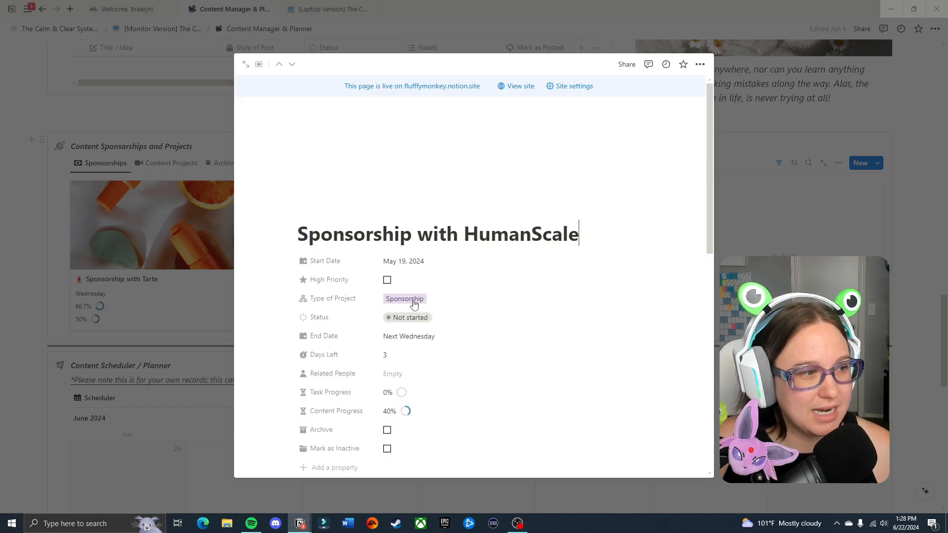
scroll(540, 355, down, 5)
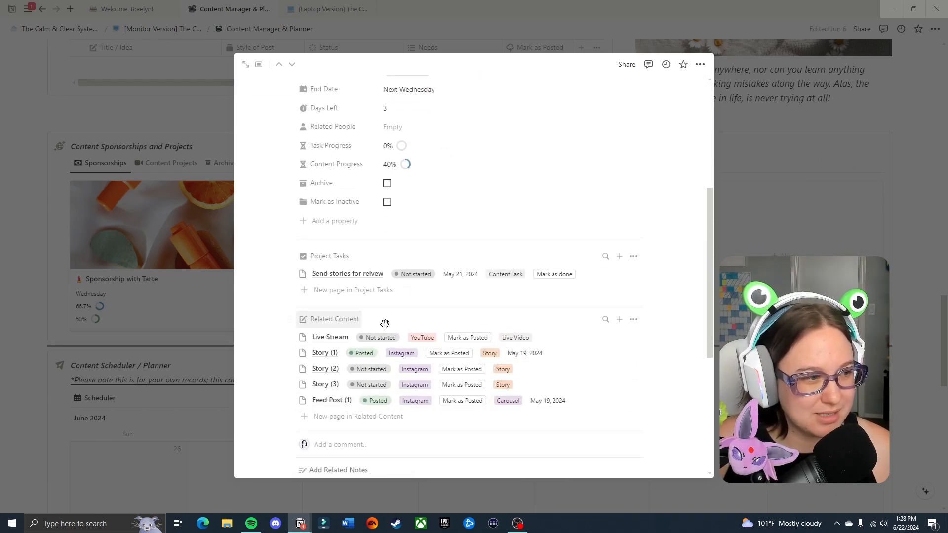
scroll(483, 238, up, 5)
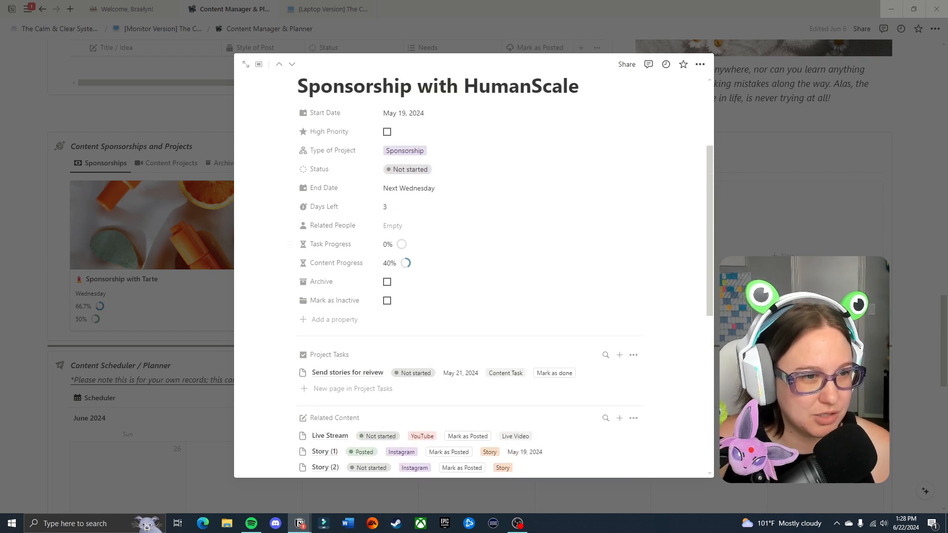
click(173, 163)
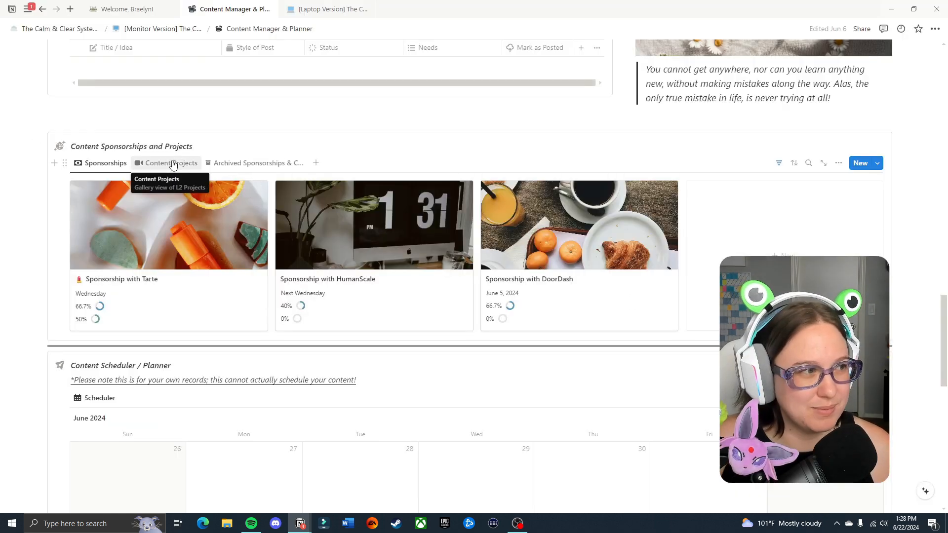
Show the Content Projects view, inspect the TTS Accellerator Program's project type options and close the project unchanged.
click(173, 162)
click(175, 286)
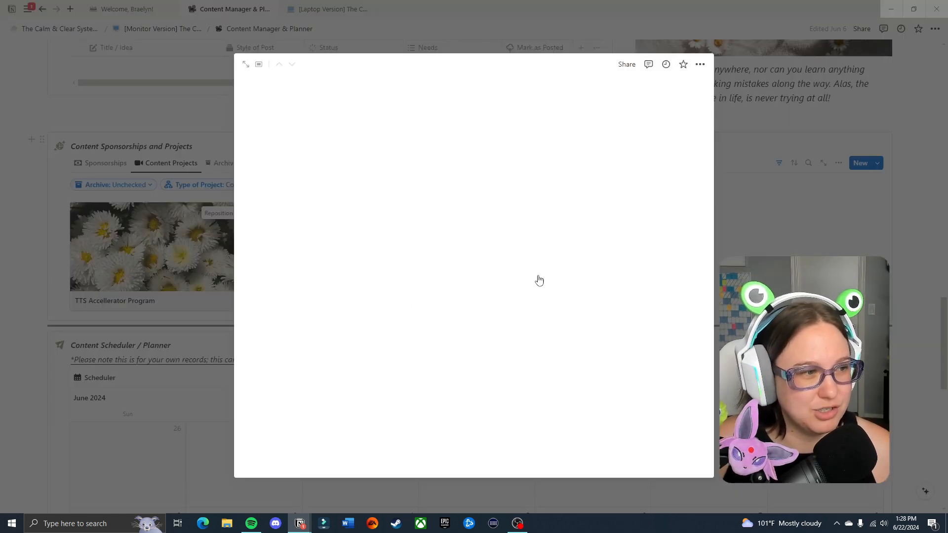
click(498, 299)
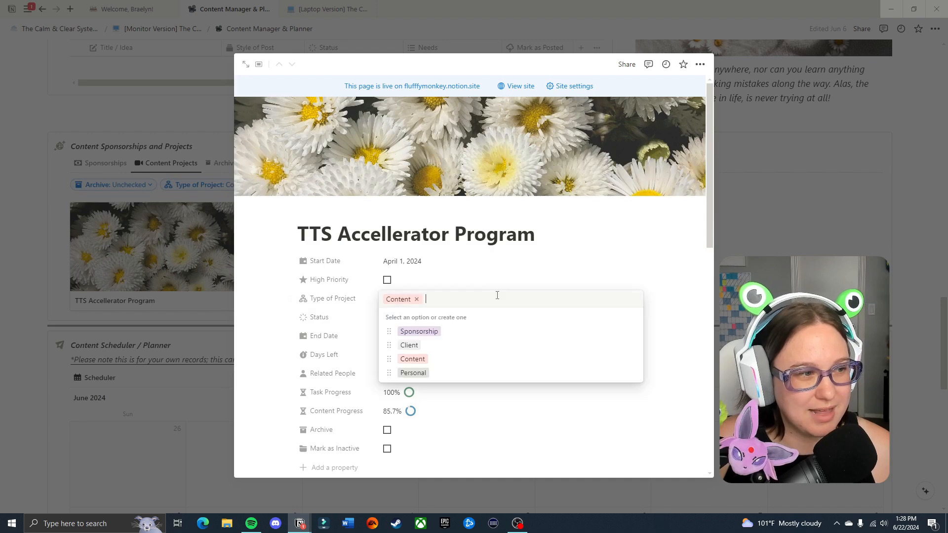
click(791, 198)
click(793, 176)
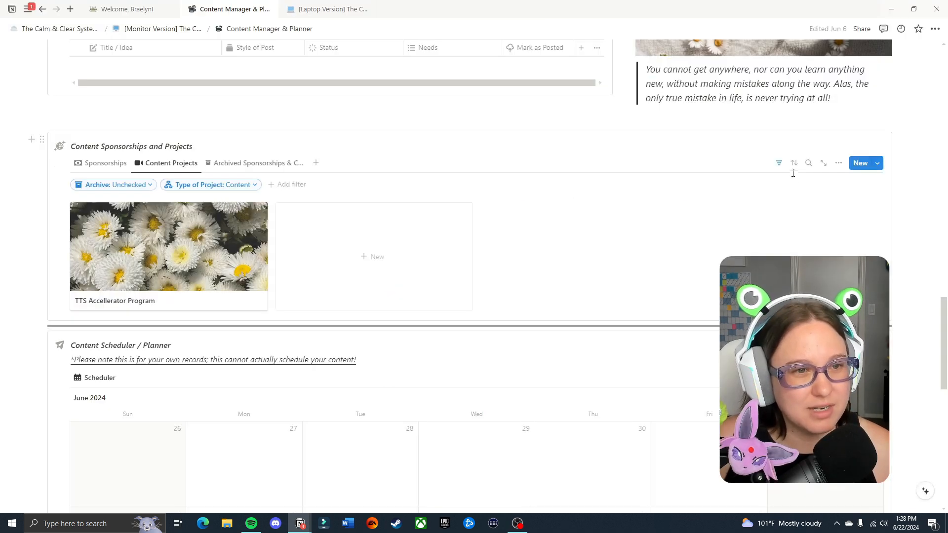
Hide the Content Projects filter row and check the archived sponsorships and projects before returning to the Sponsorships view.
click(780, 164)
click(279, 167)
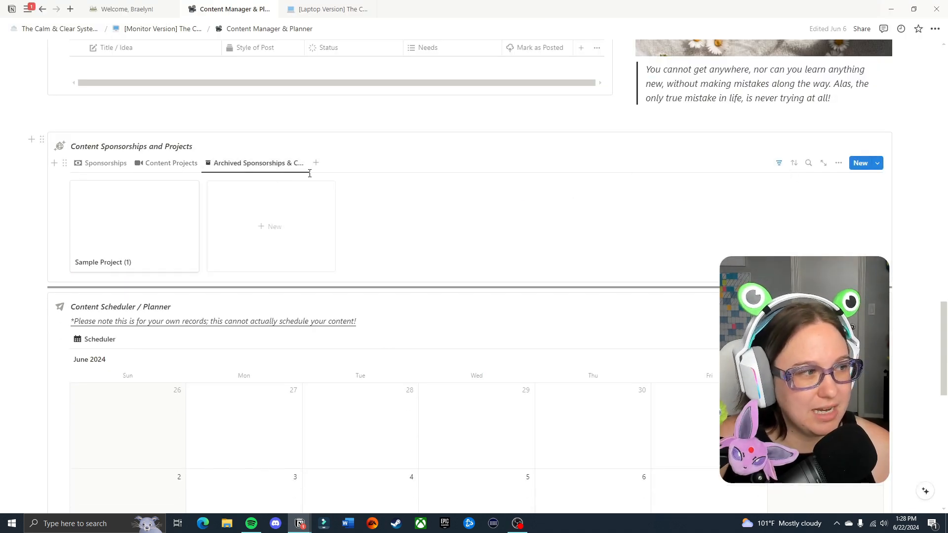
click(94, 170)
Review the June 2024 calendar in the Content Scheduler / Planner section.
scroll(927, 275, down, 8)
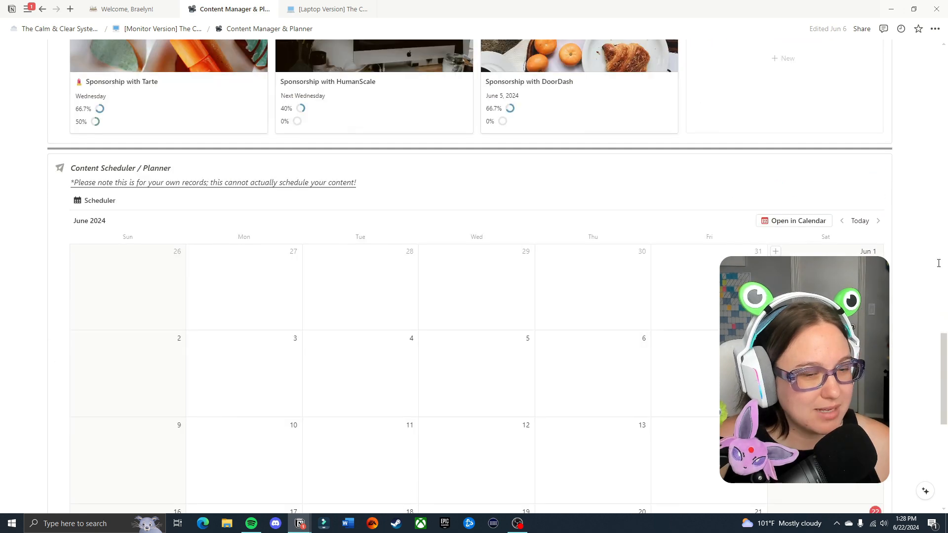
scroll(928, 275, down, 5)
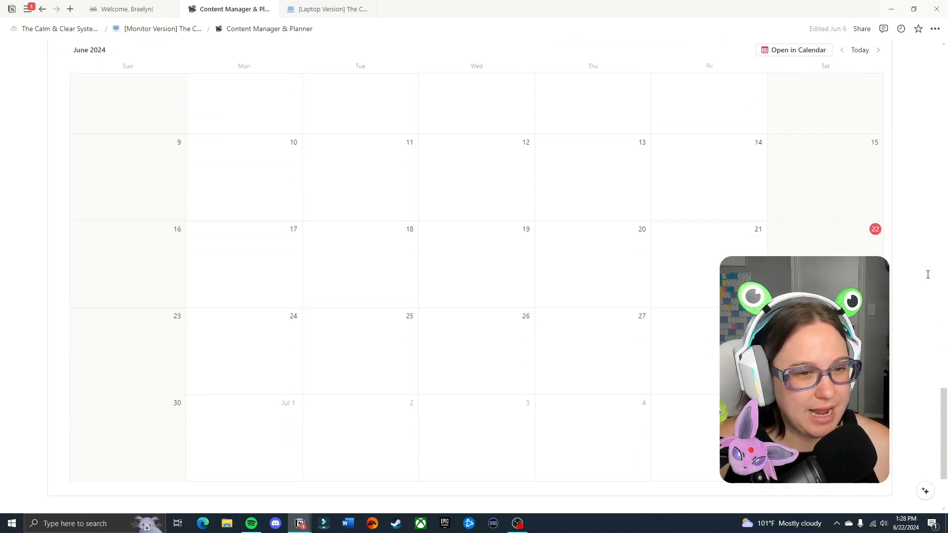
scroll(944, 281, up, 6)
scroll(944, 282, down, 2)
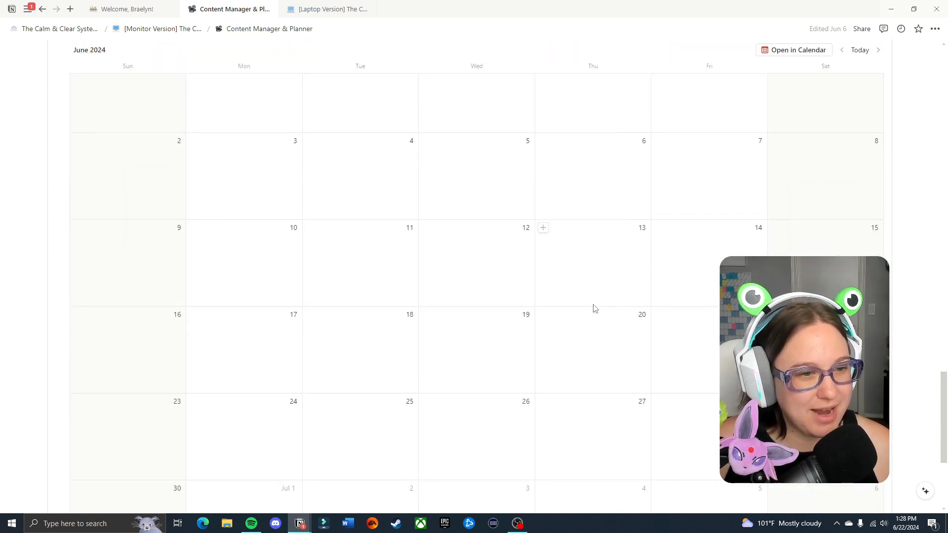
scroll(470, 276, up, 3)
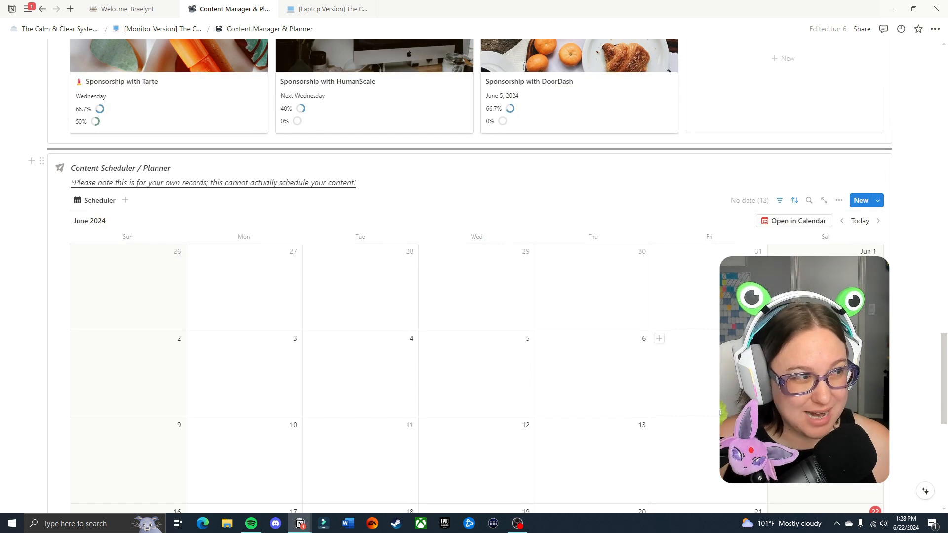
Highlight the note under the Content Scheduler / Planner heading about it being for own records, and look through the calendar below.
scroll(725, 222, down, 3)
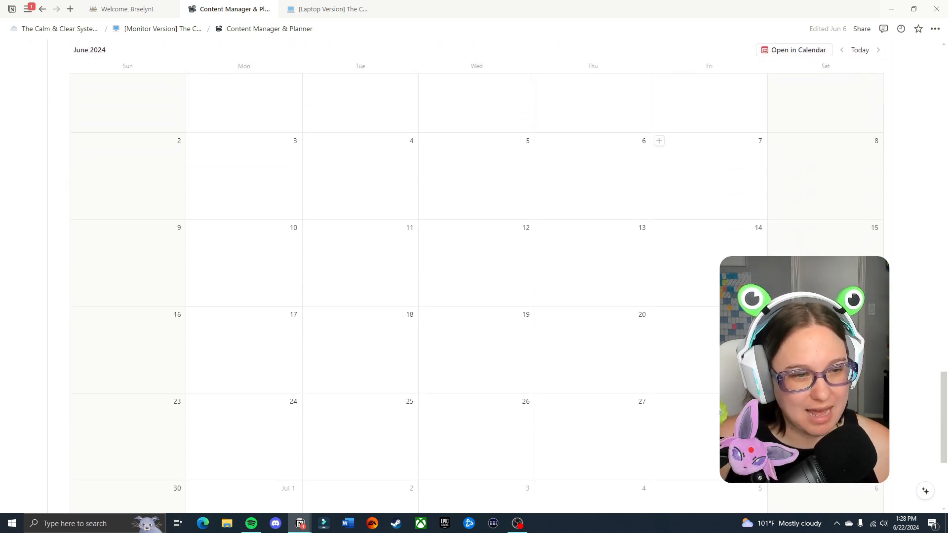
scroll(726, 221, up, 3)
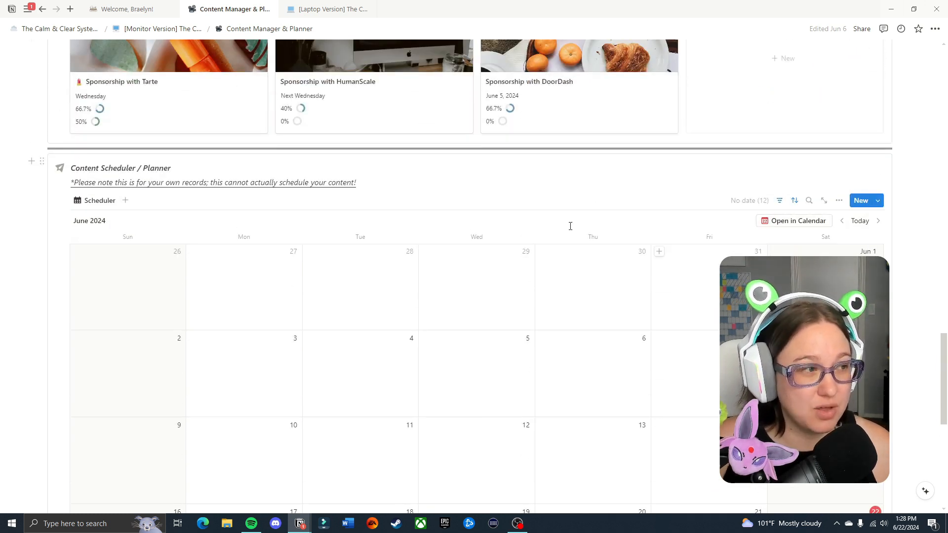
drag(358, 182, 71, 183)
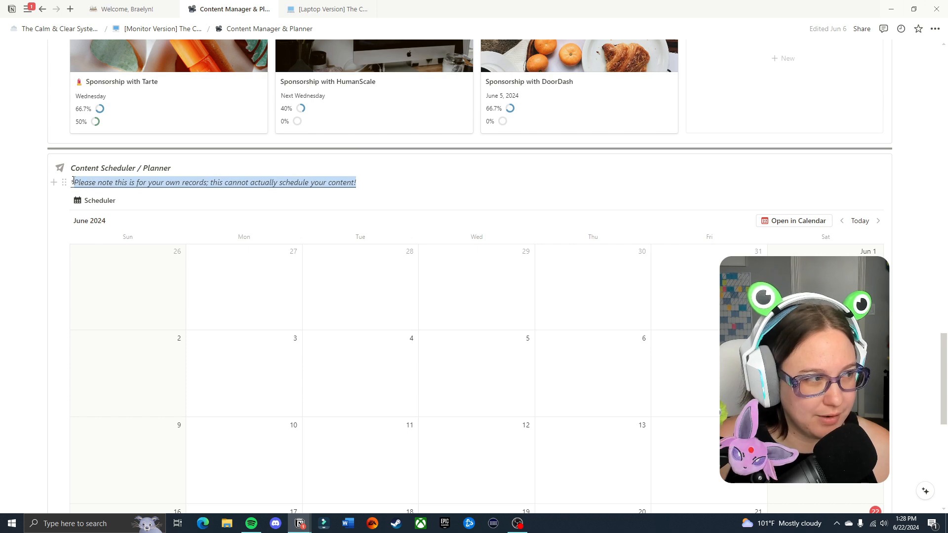
scroll(657, 279, down, 3)
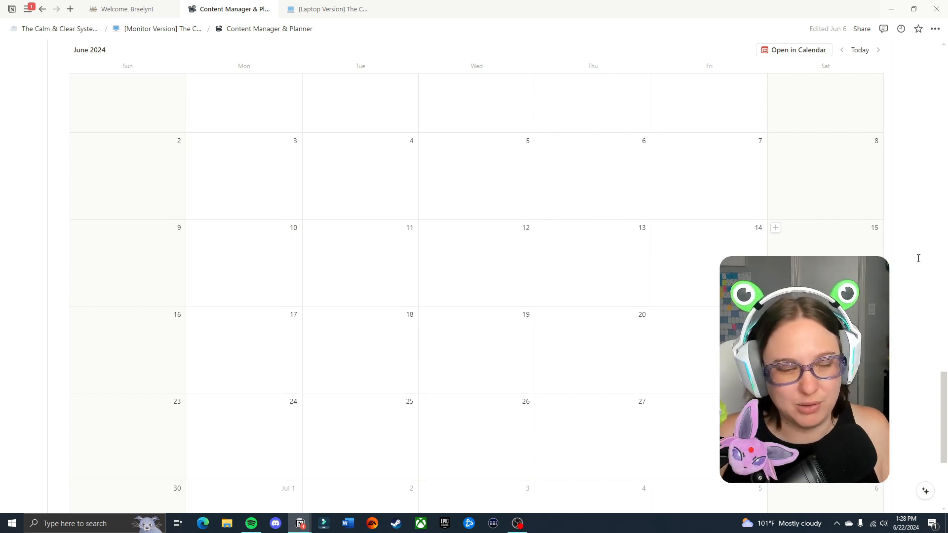
scroll(918, 259, up, 6)
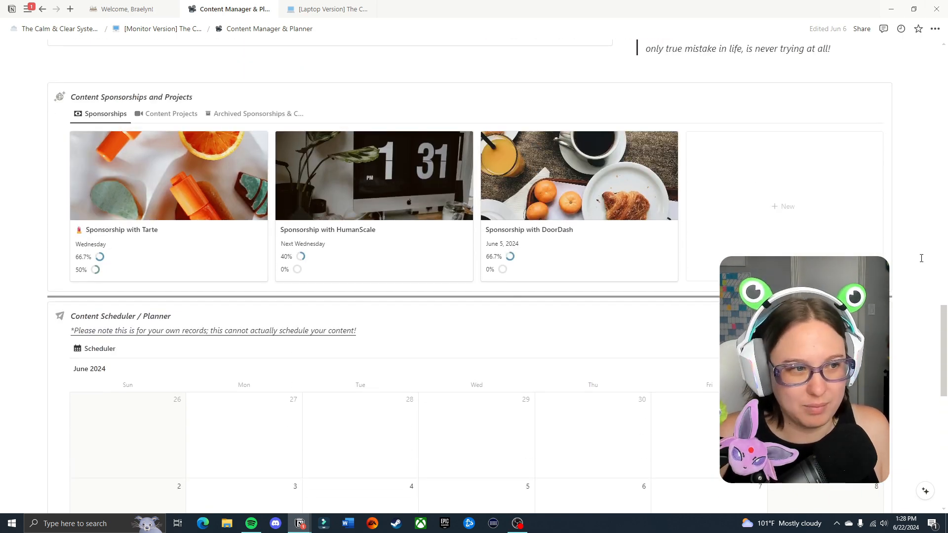
scroll(920, 258, down, 1)
Return to the Ideas for Content Creation / Content Marketing section and show all content ideas by platform.
scroll(920, 259, up, 10)
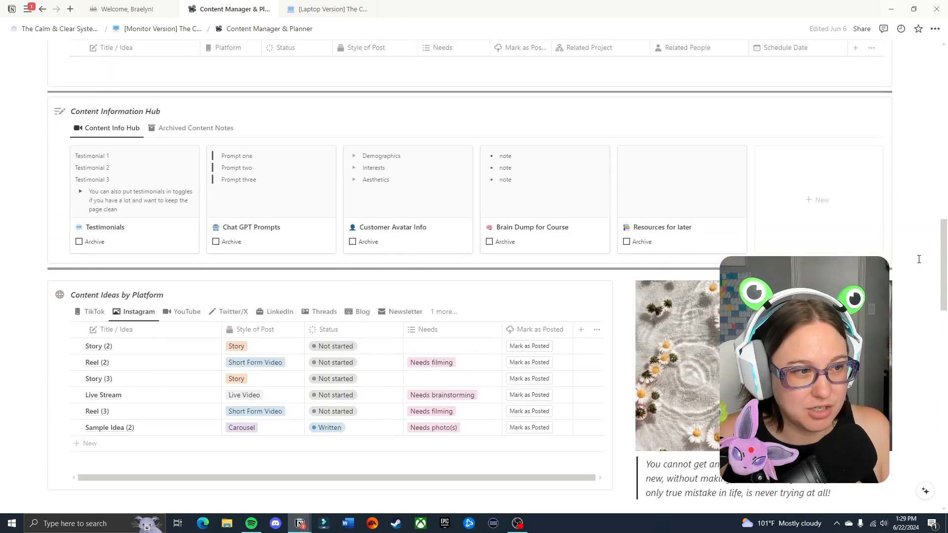
scroll(919, 259, up, 15)
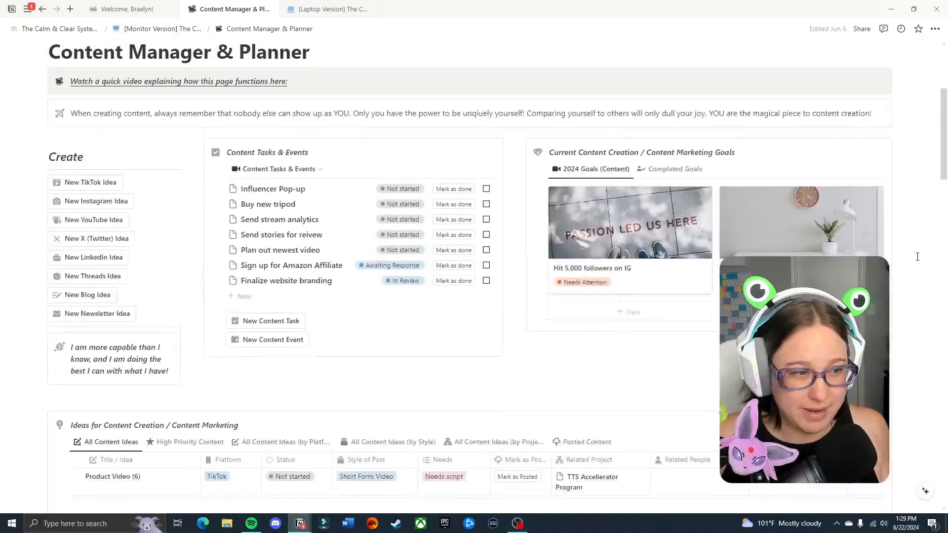
scroll(917, 257, up, 2)
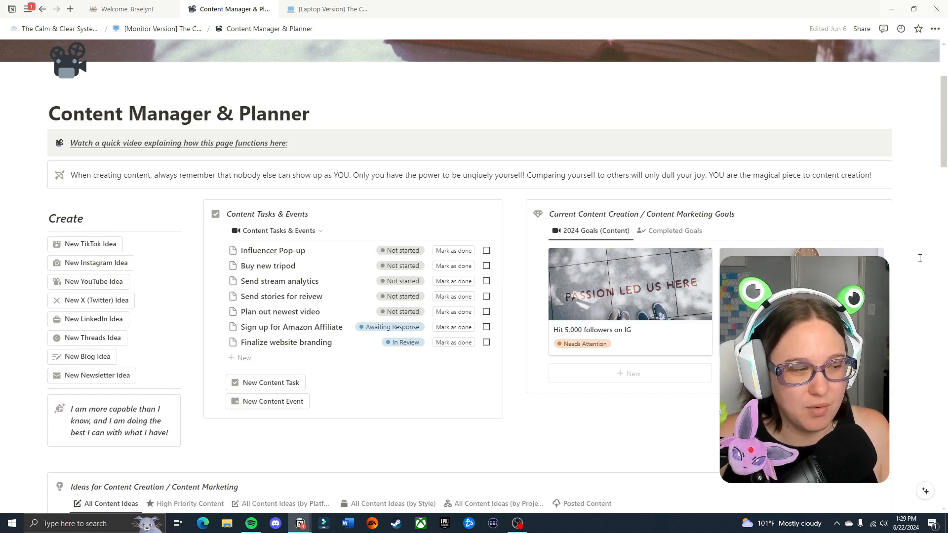
scroll(919, 258, down, 8)
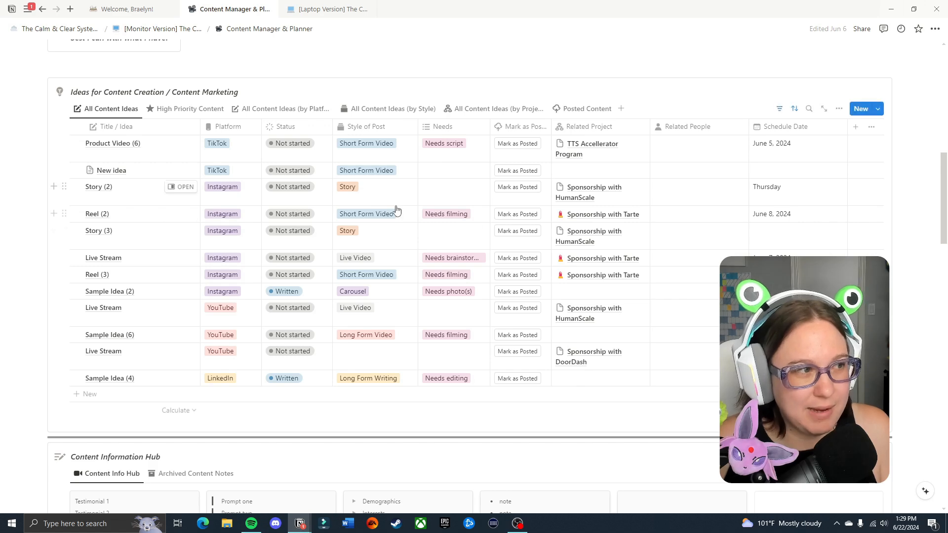
click(299, 108)
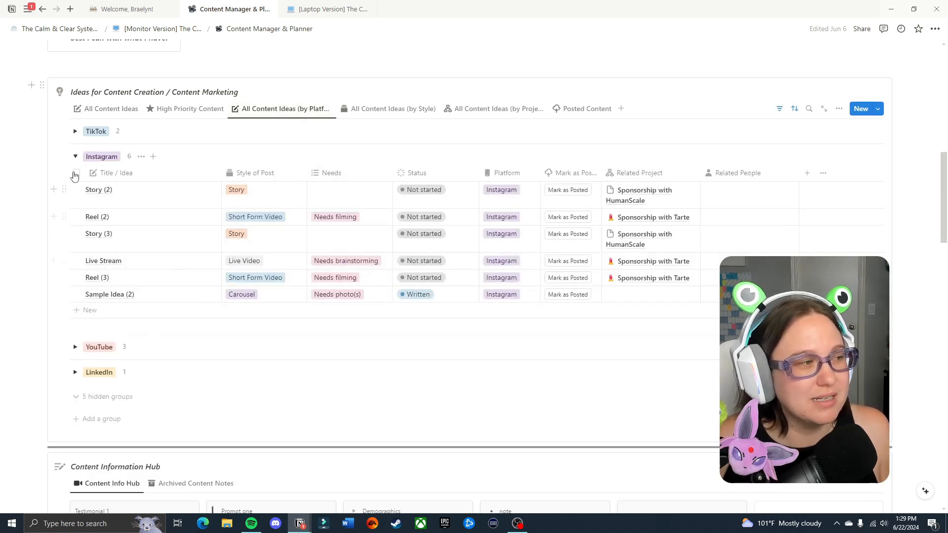
Expand the TikTok and YouTube groups to check their content ideas, and collapse both again.
click(75, 132)
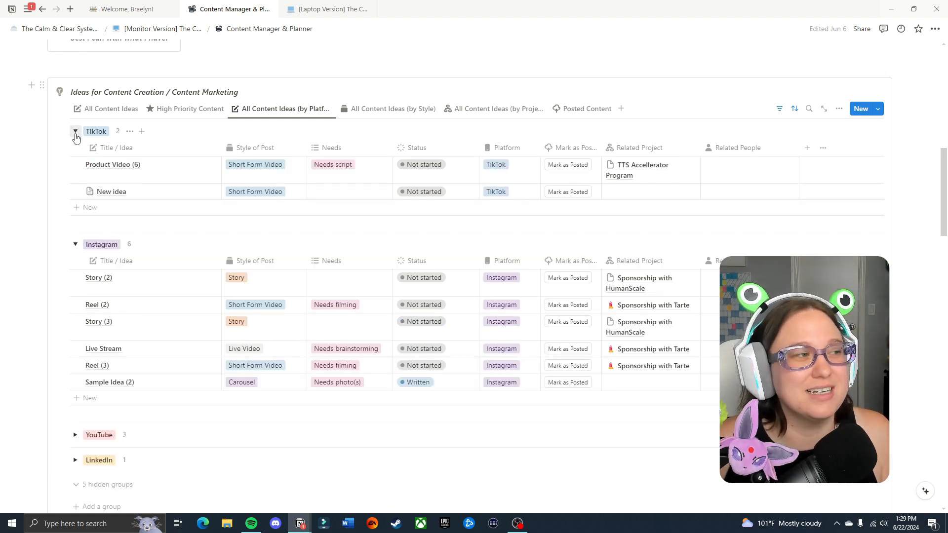
click(76, 137)
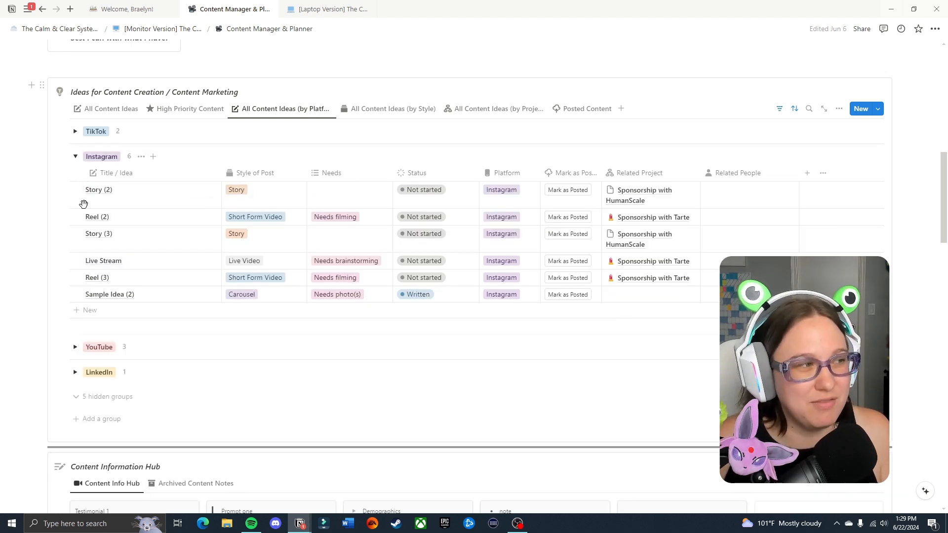
click(74, 348)
click(75, 348)
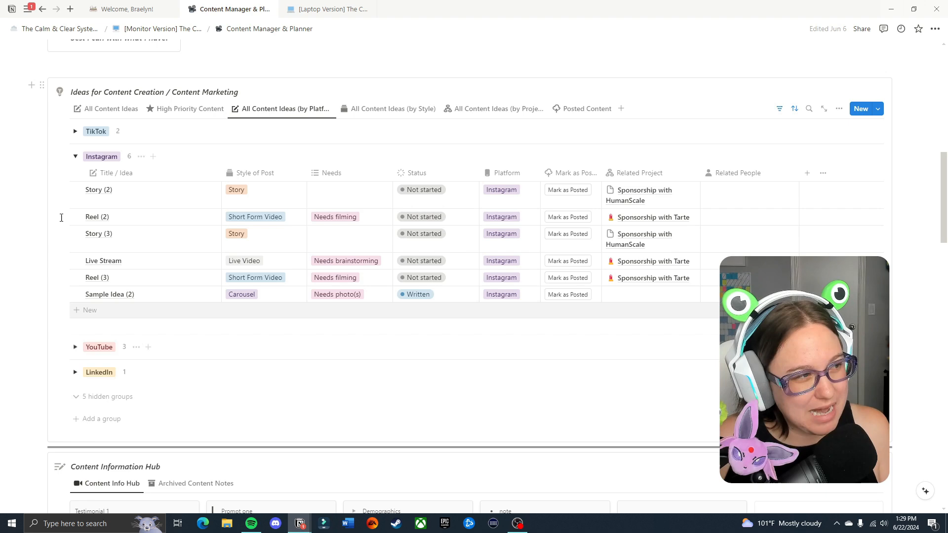
click(75, 131)
click(75, 131)
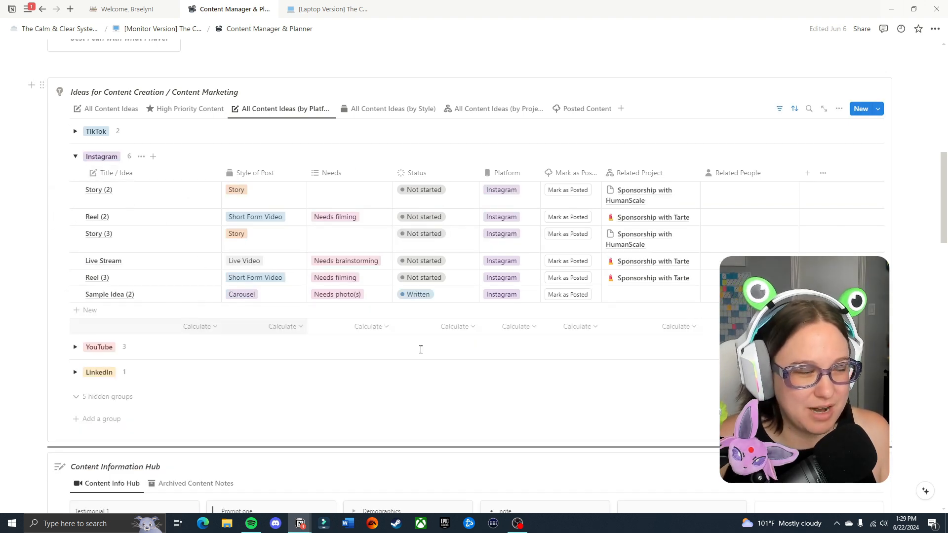